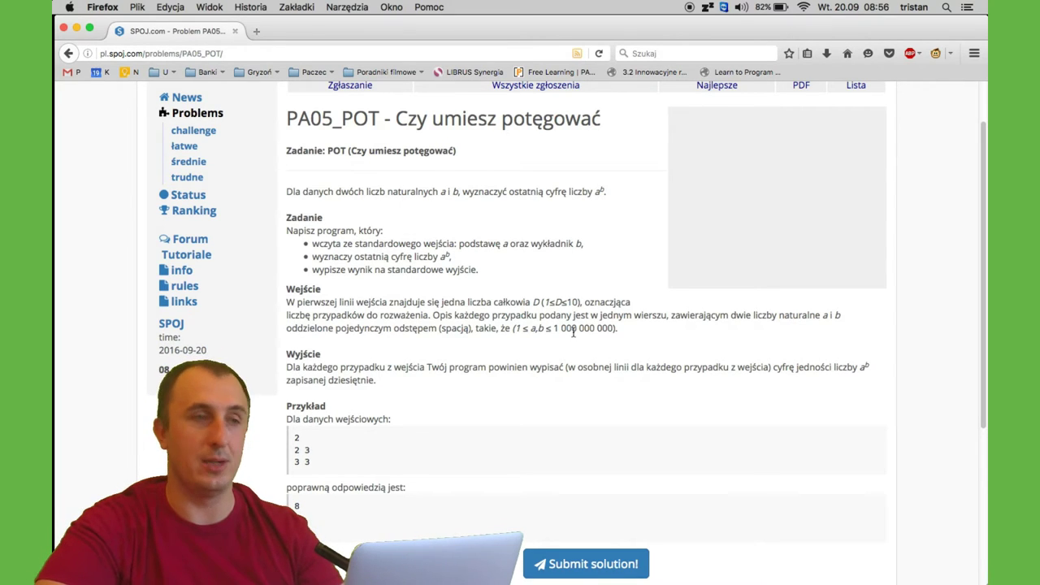
Switch to the empty LibreOffice spreadsheet and enter the heading "wykładnik" in cell A1.
mouse_move(68, 226)
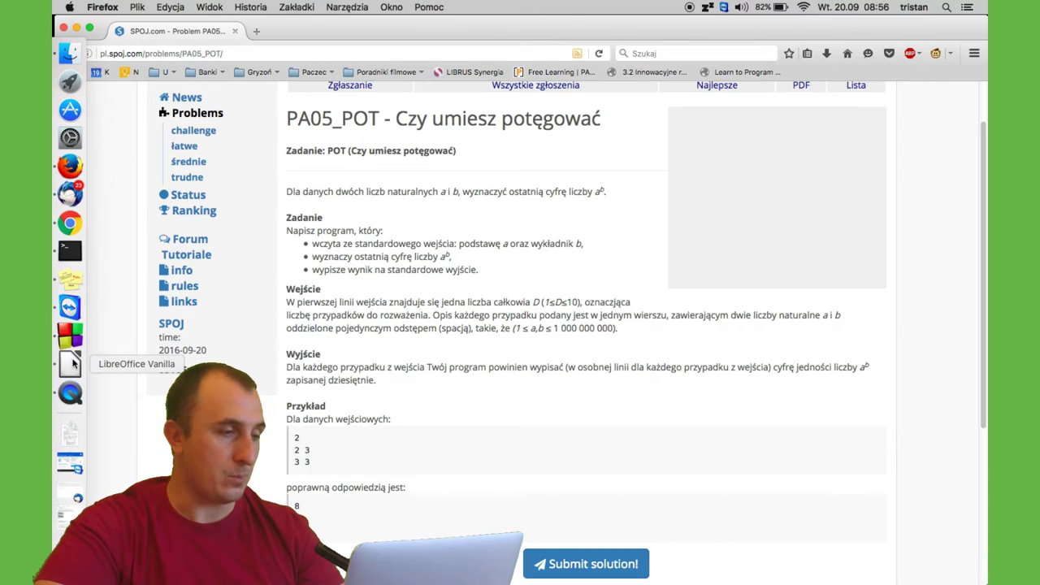
left_click(71, 364)
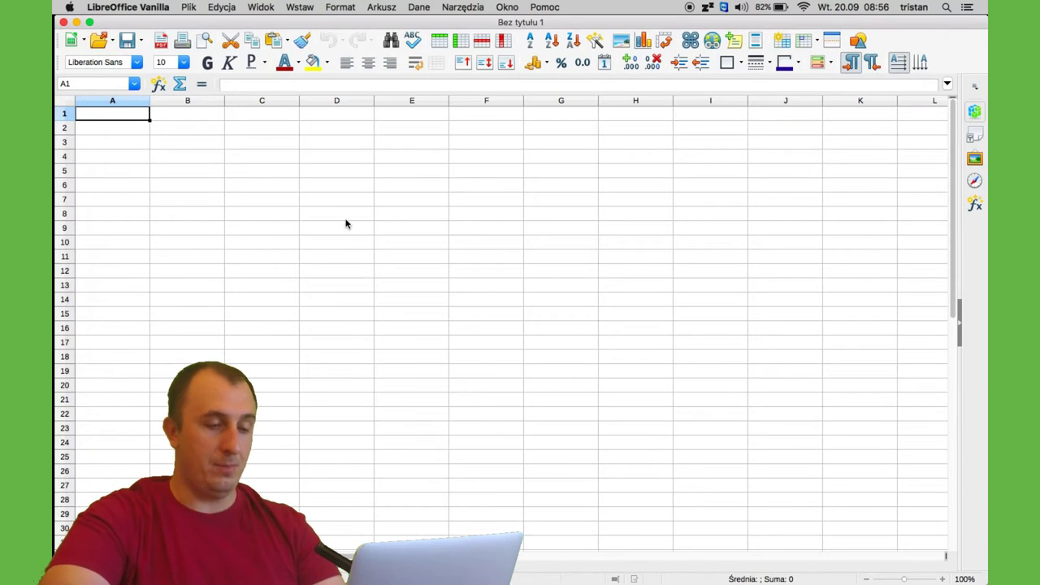
type("wy")
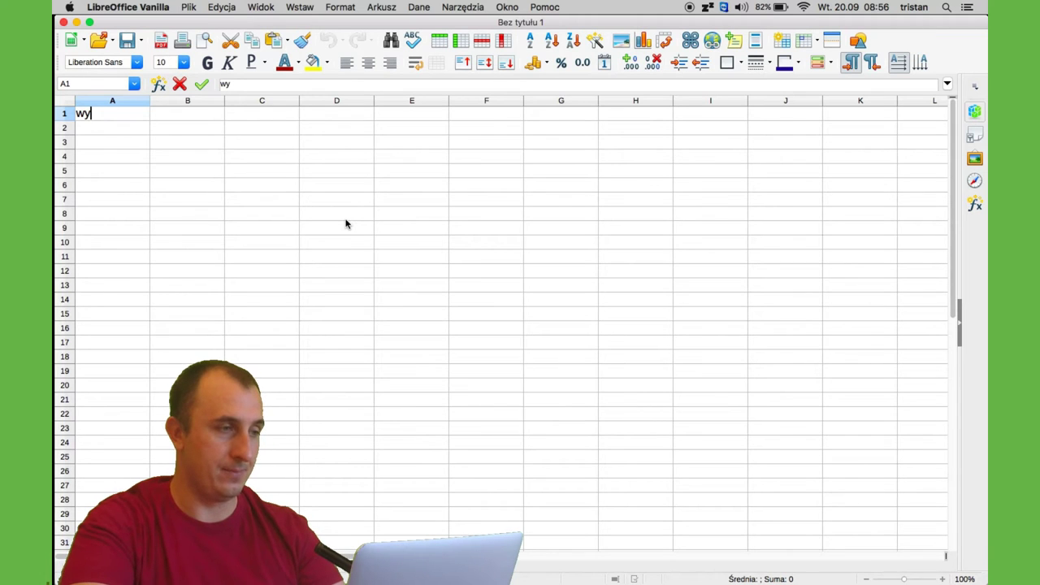
type("kładnik")
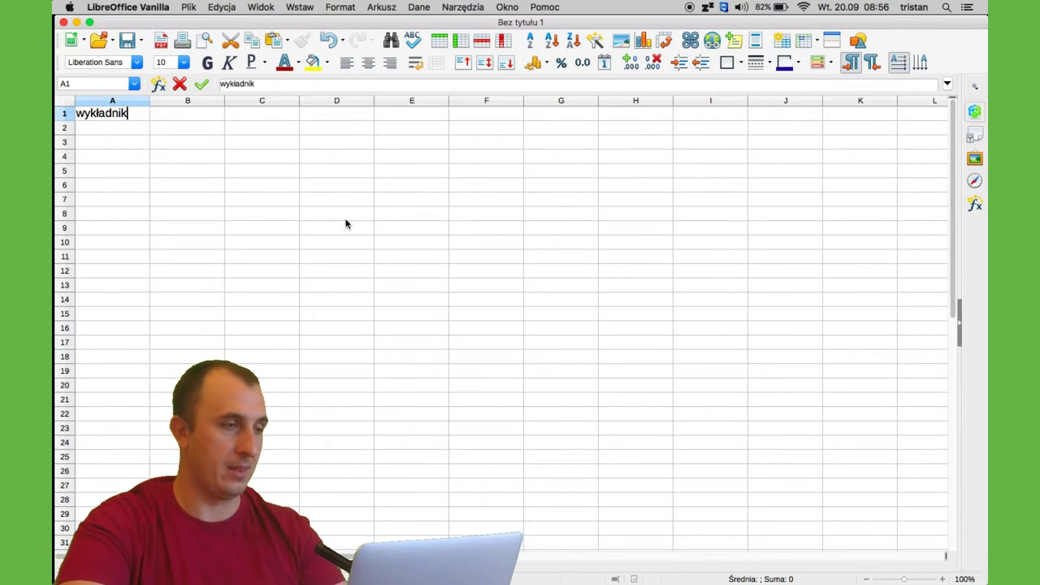
key("Return")
Enter 0 and 1 below the wykładnik heading and fill the series down to 78 in A80.
key("F2")
type("0")
key("Return")
type("1")
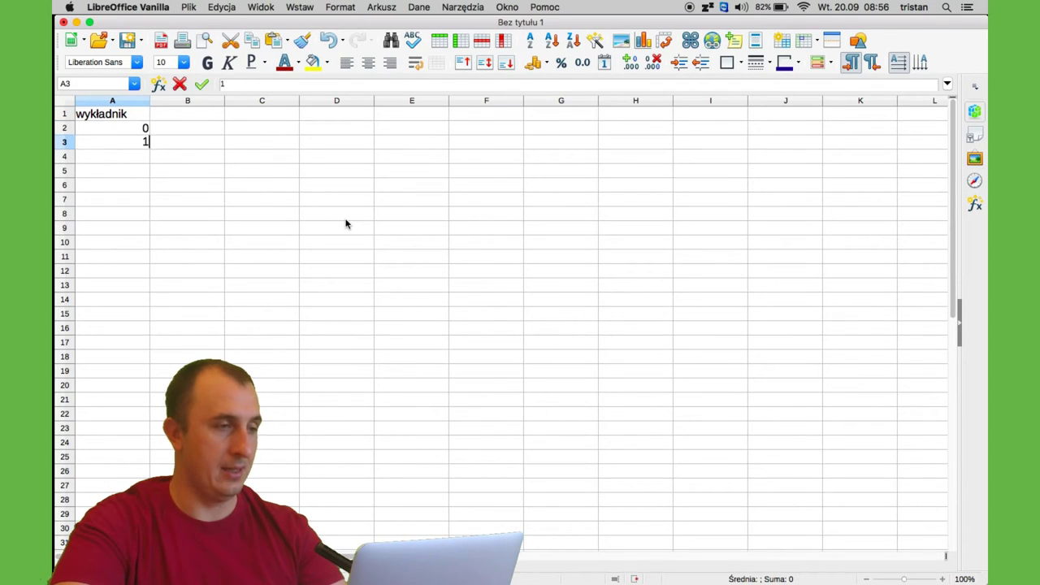
key("Return")
left_click_drag(130, 127, 128, 447)
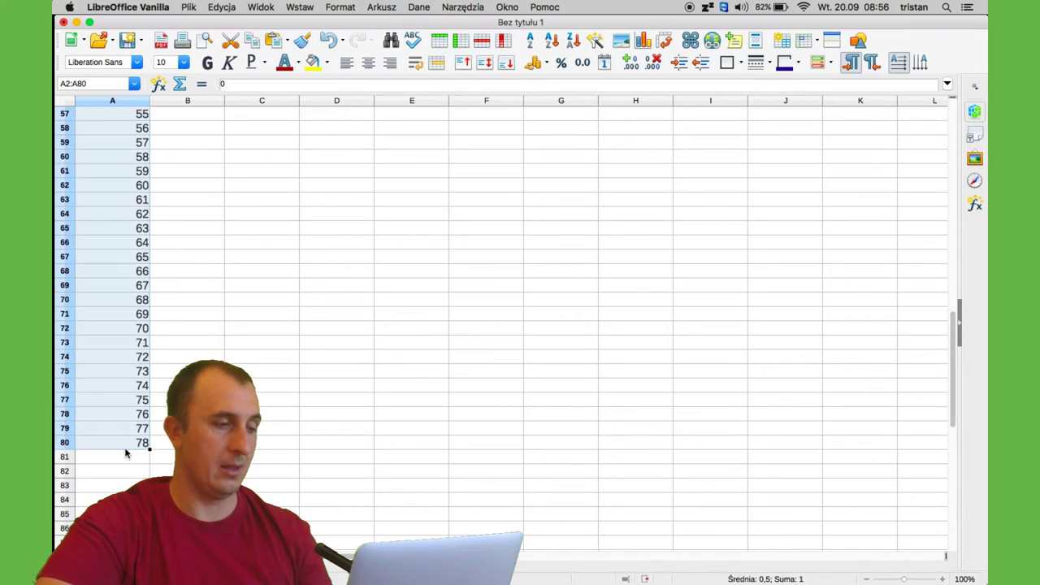
scroll(293, 378, "up", 12)
scroll(293, 378, "up", 7)
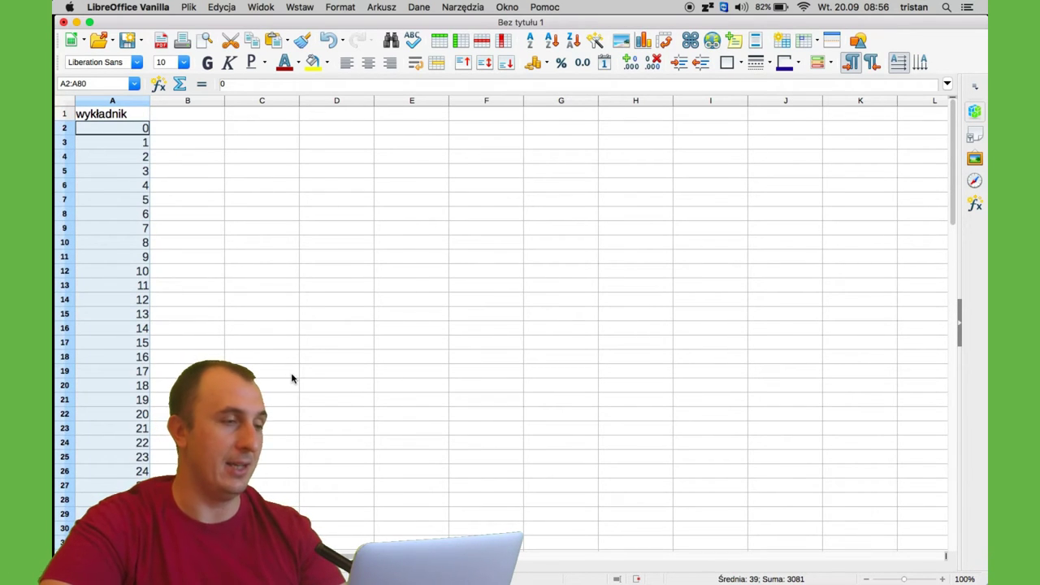
Enter the bases 0, 1, 2, 3 in row 1 from B1 and continue the series to 11 in M1, narrowing columns B to M.
left_click(198, 116)
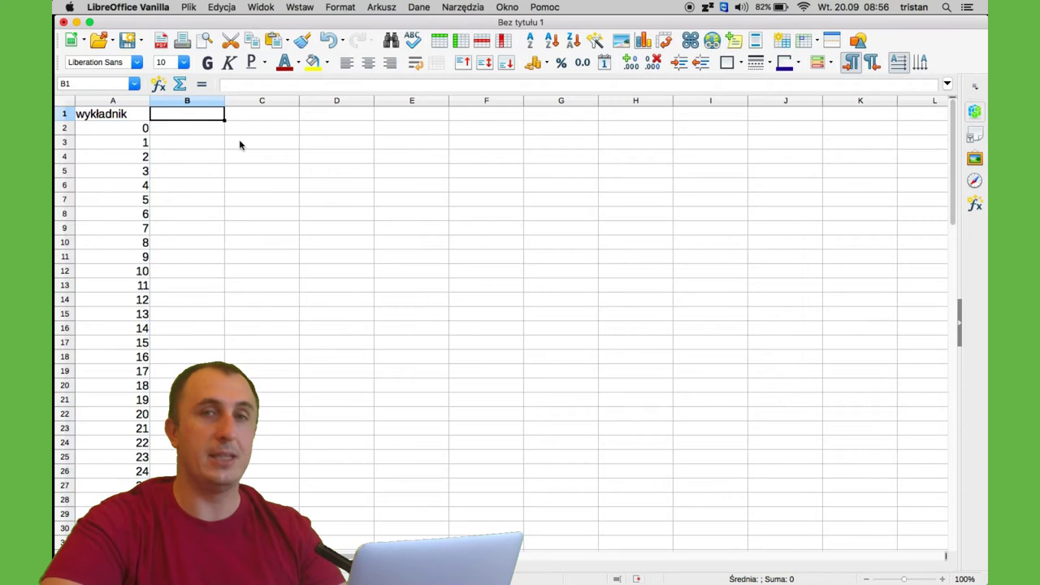
type("0")
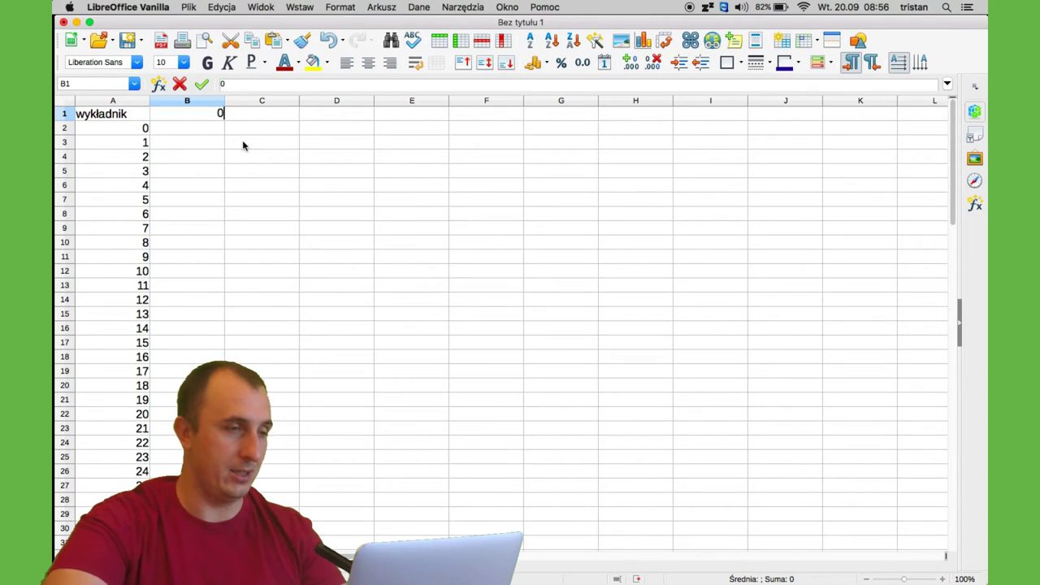
key("Tab")
type("`")
key("Tab")
key("shift+Tab")
type("1")
key("Tab")
type("2")
key("Tab")
type("3")
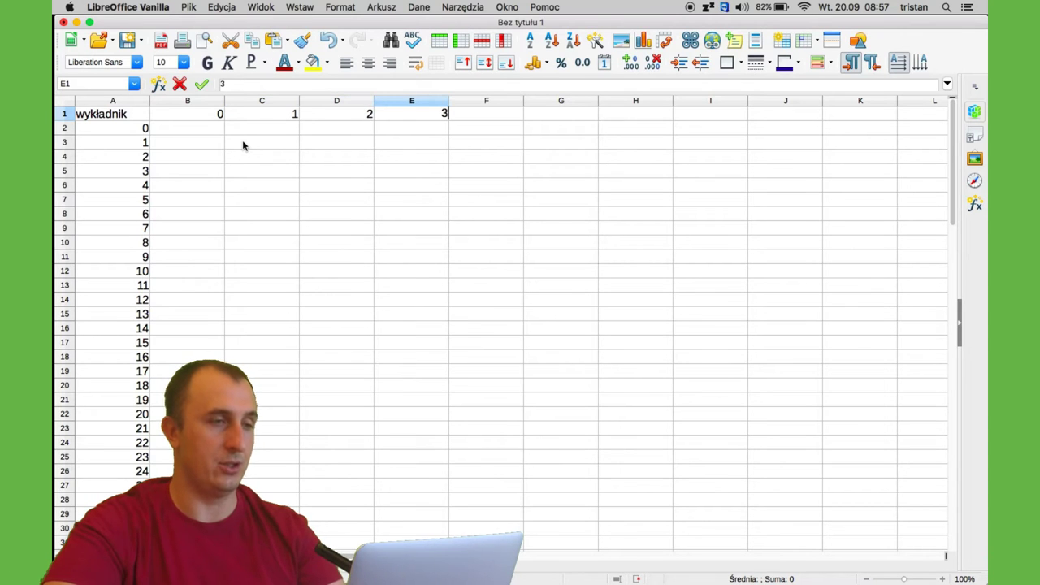
key("Tab")
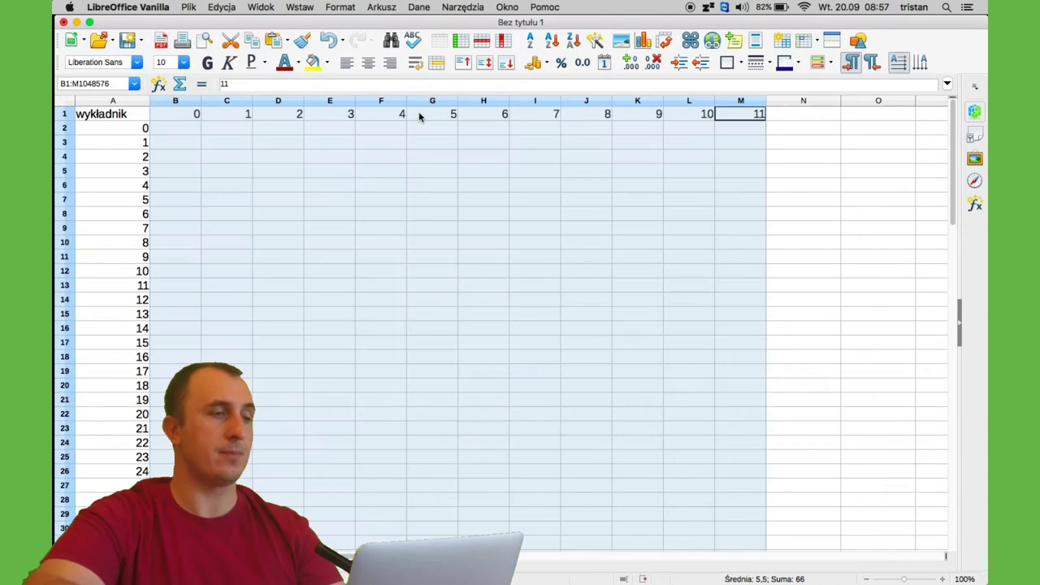
Enter the power formula =B$1^$A2 in cell B2.
left_click(193, 130)
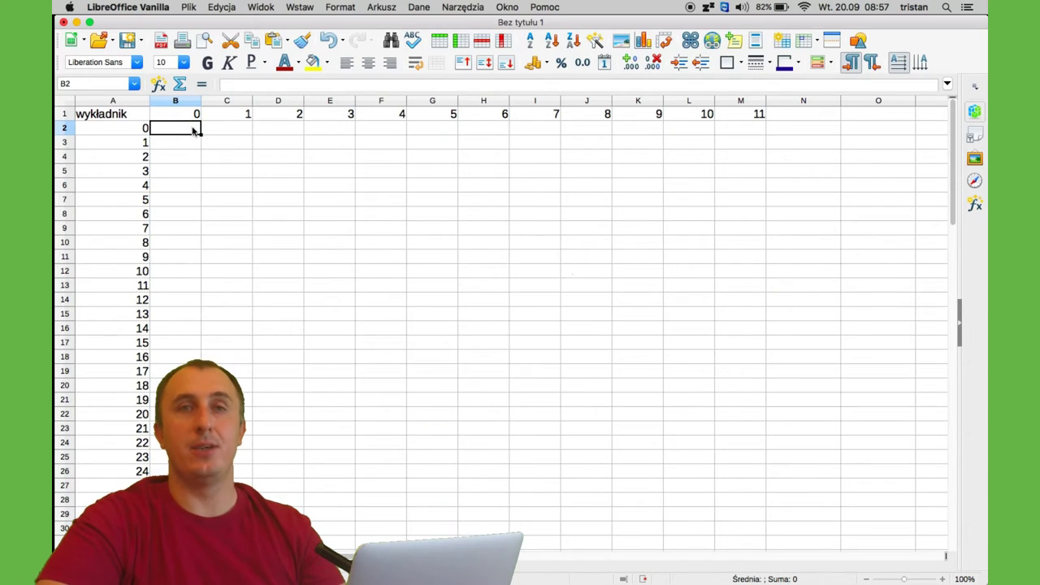
type("=")
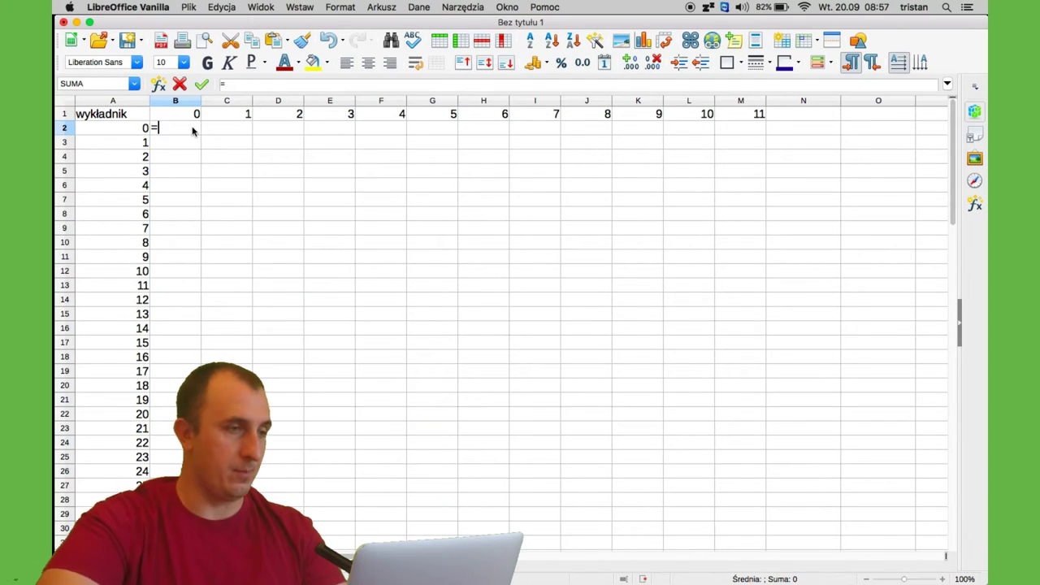
left_click(192, 116)
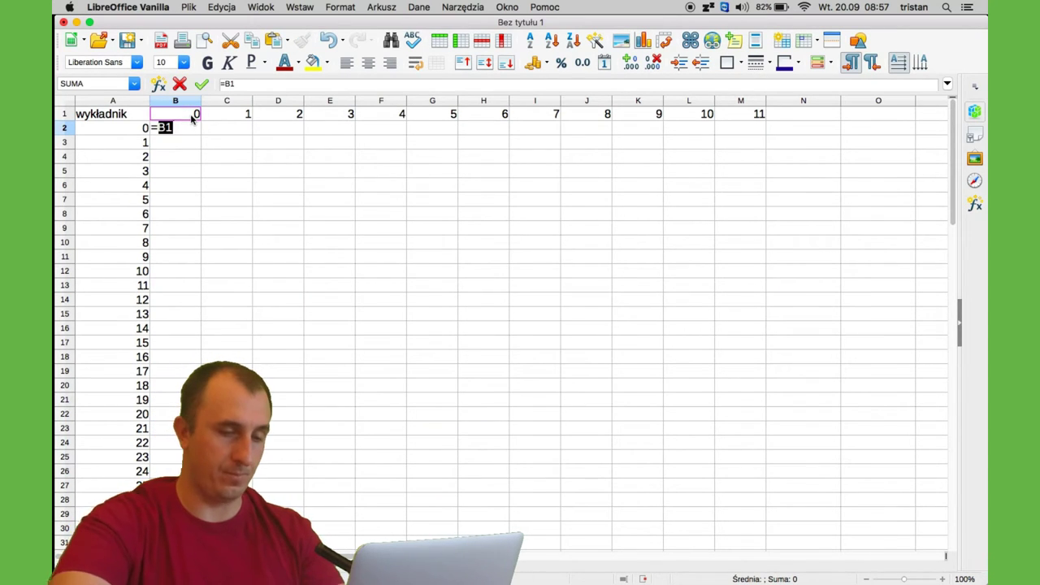
type("^")
left_click(134, 130)
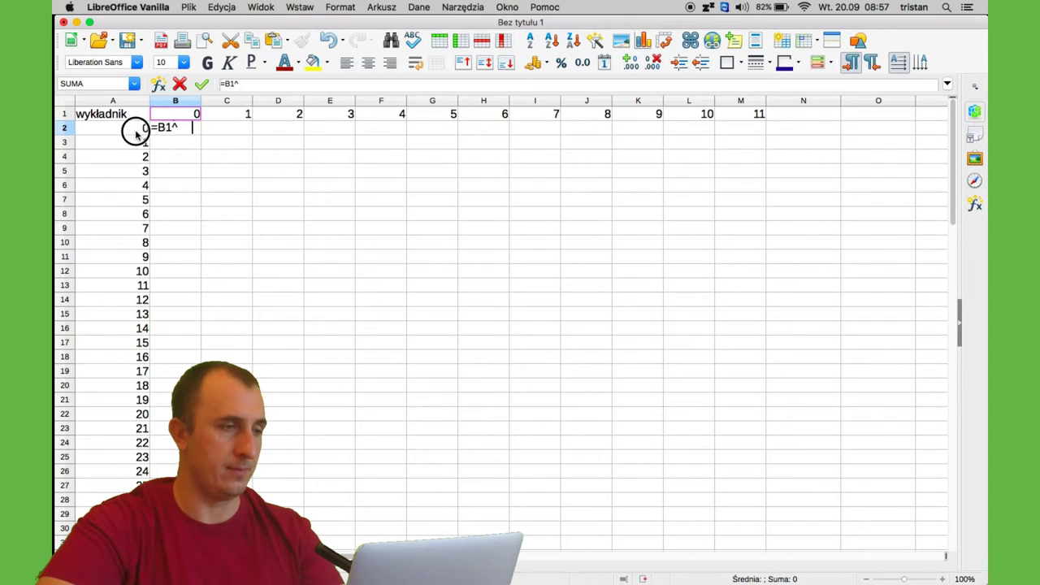
left_click(180, 128)
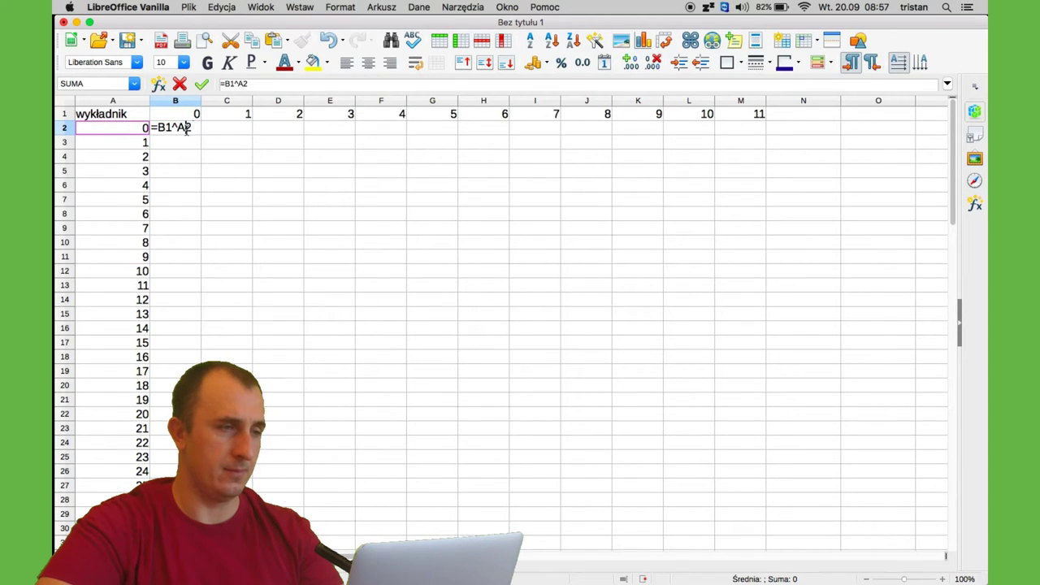
type("$")
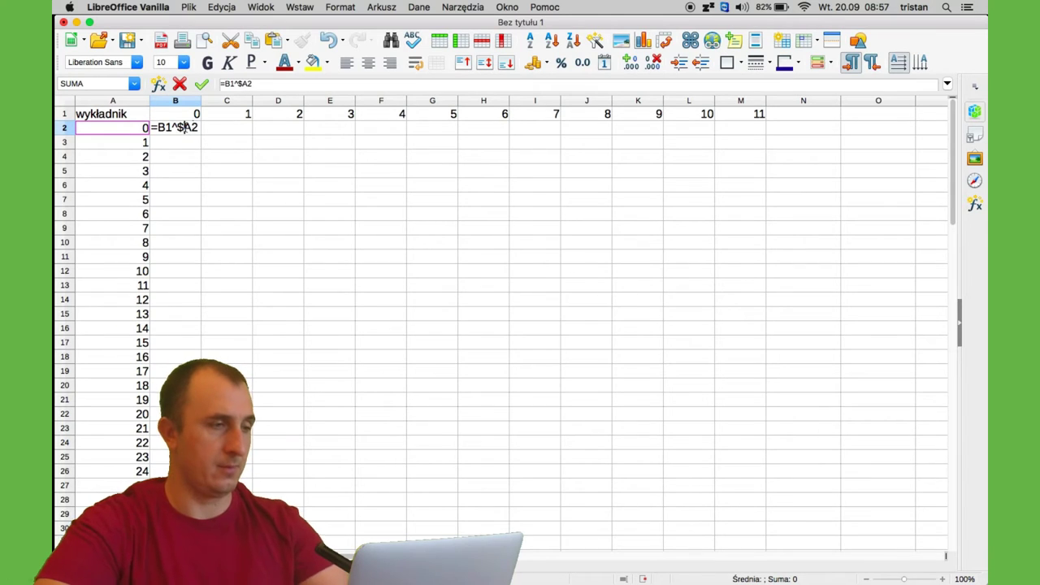
left_click(163, 128)
type("$")
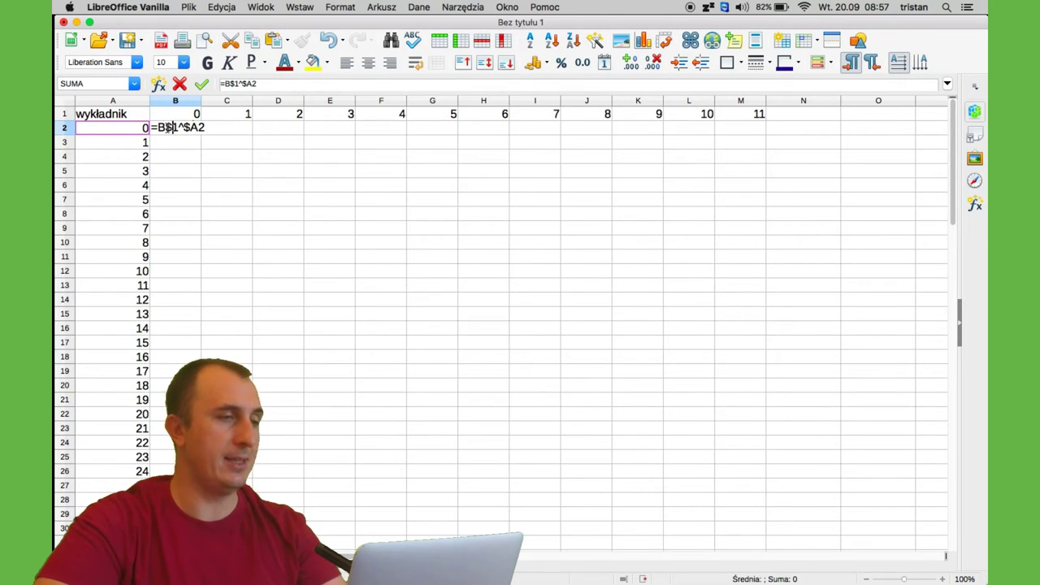
key("Return")
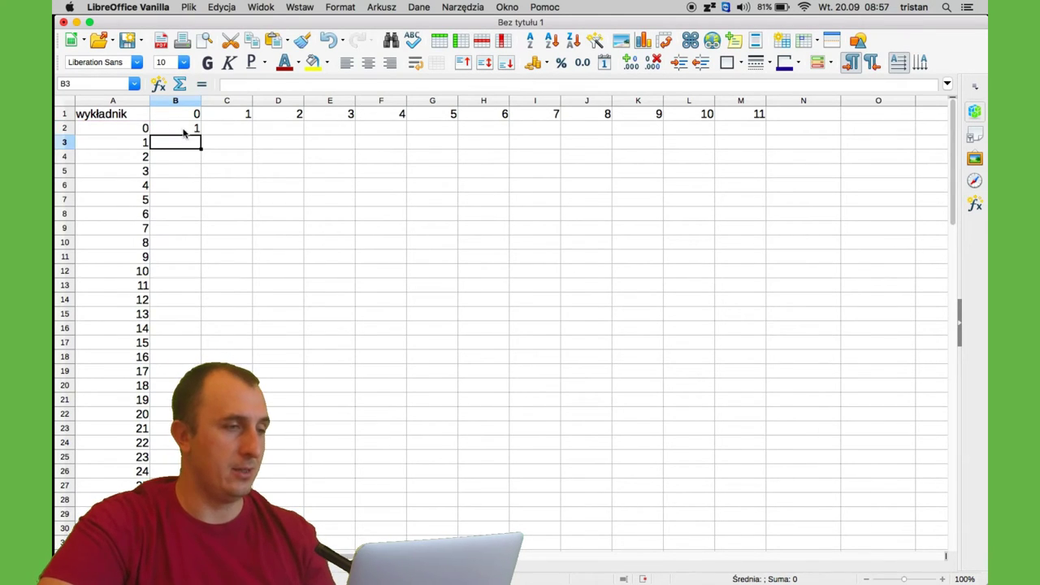
Fill the power formula from B2 across and down the range B2:M80.
left_click(186, 131)
double_click(201, 134)
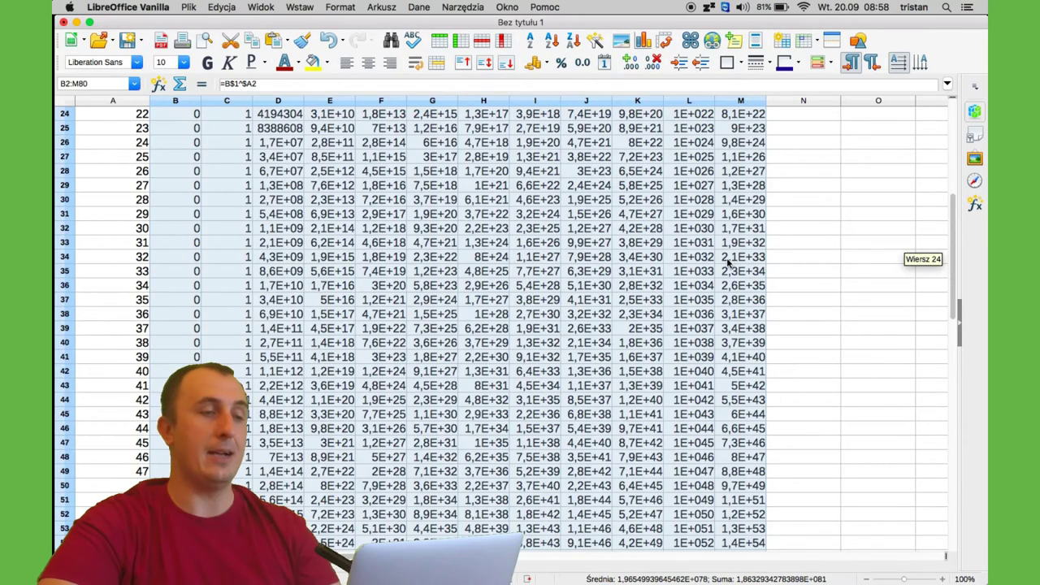
scroll(727, 261, "down", 1)
scroll(727, 262, "up", 7)
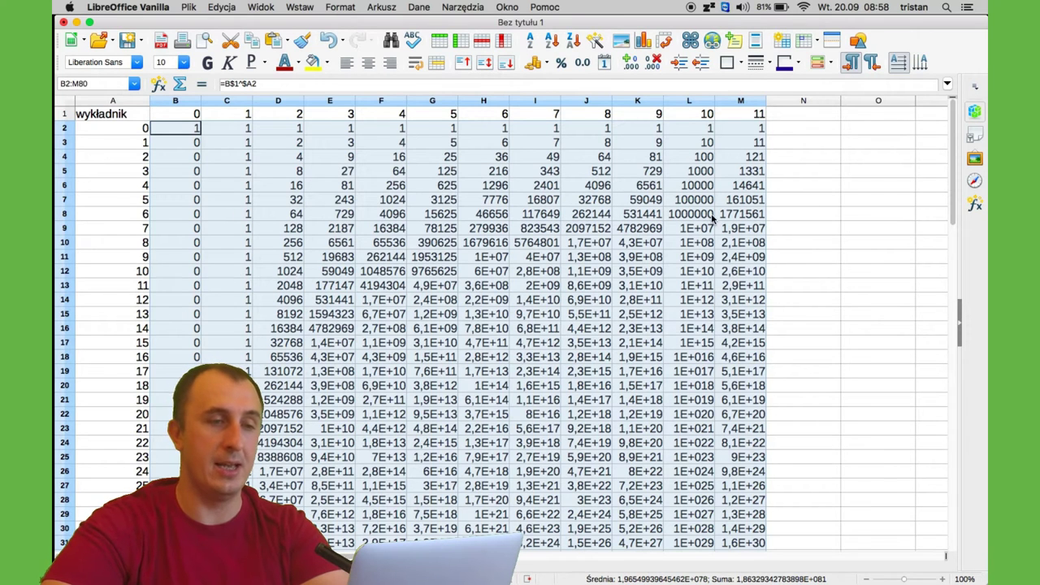
Extend the exponents and their power formulas in columns A to M down to row 327.
left_click(740, 214)
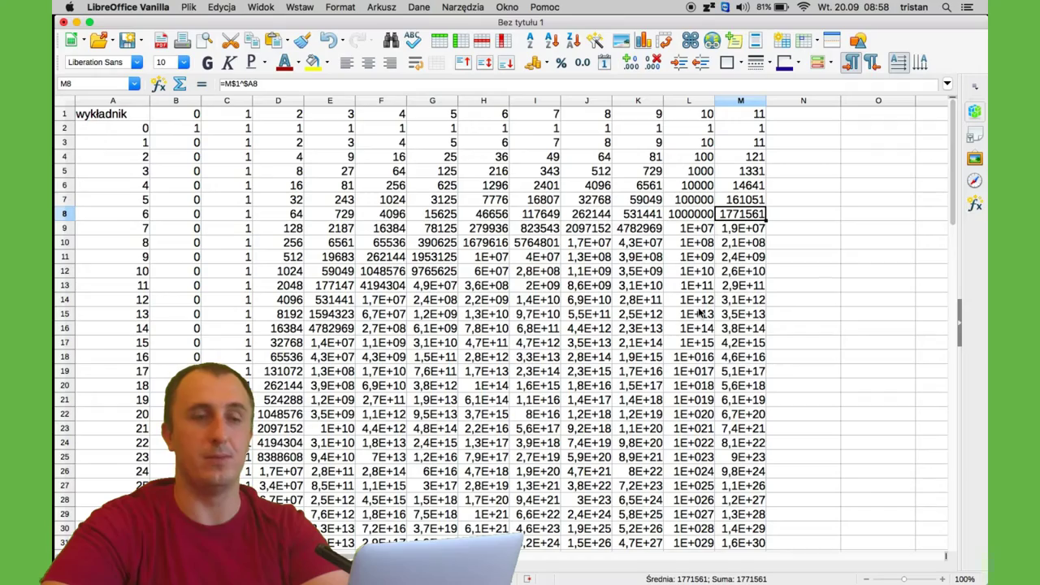
scroll(700, 311, "down", 15)
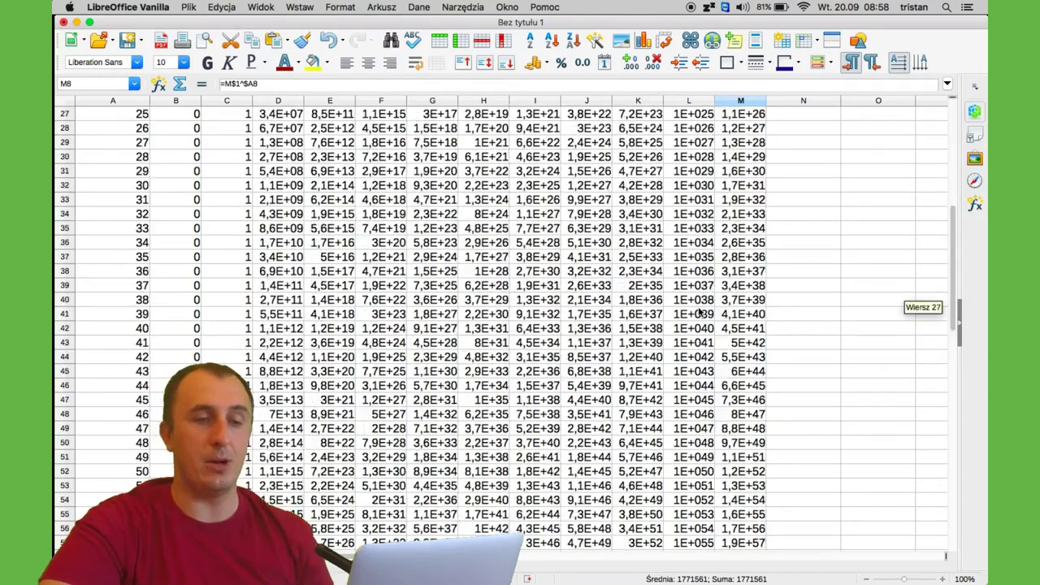
scroll(700, 312, "down", 3)
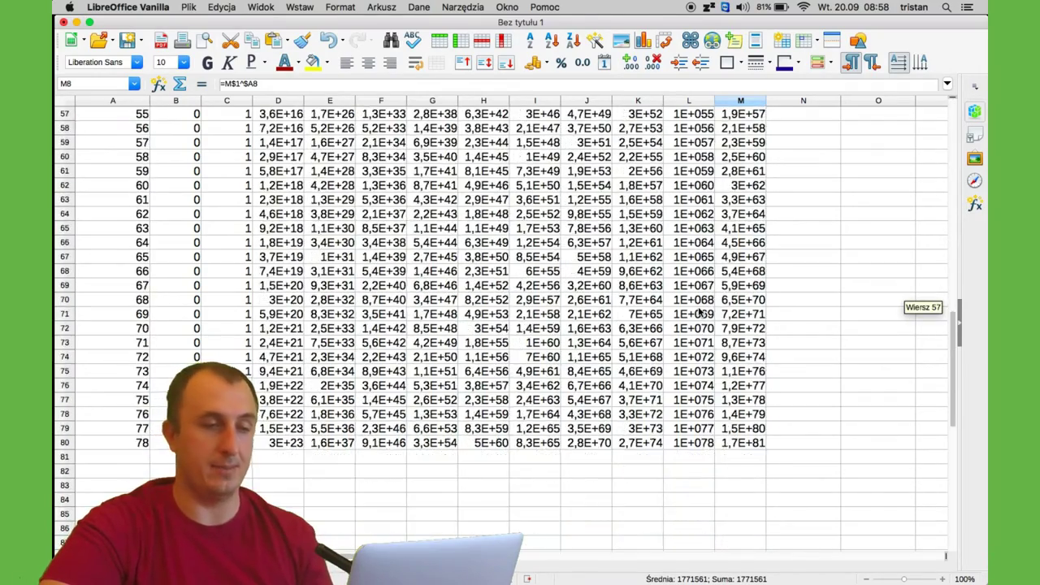
left_click(114, 428)
key("ctrl+shift+End")
scroll(770, 449, "down", 4)
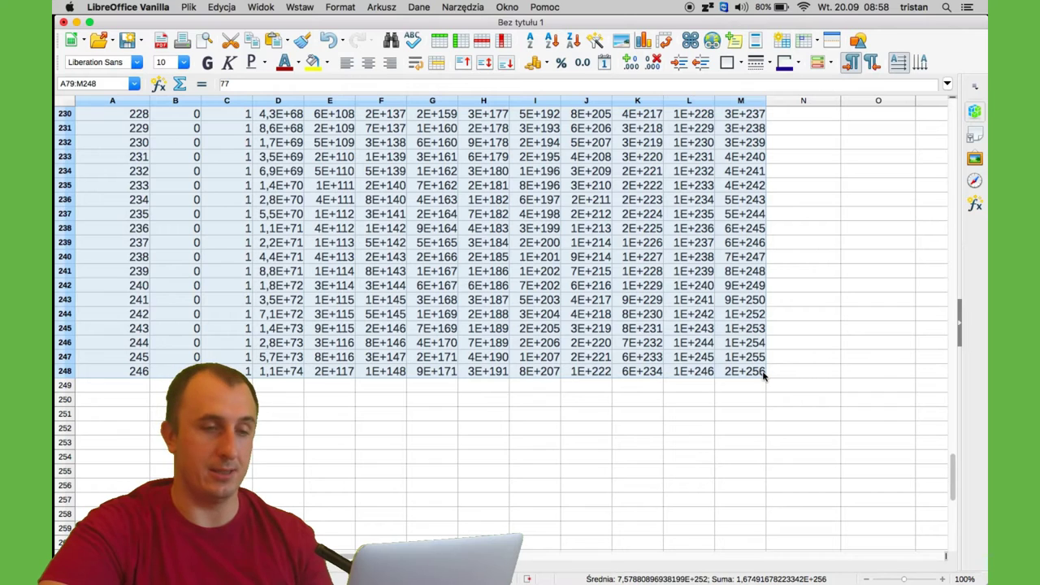
left_click_drag(764, 378, 788, 439)
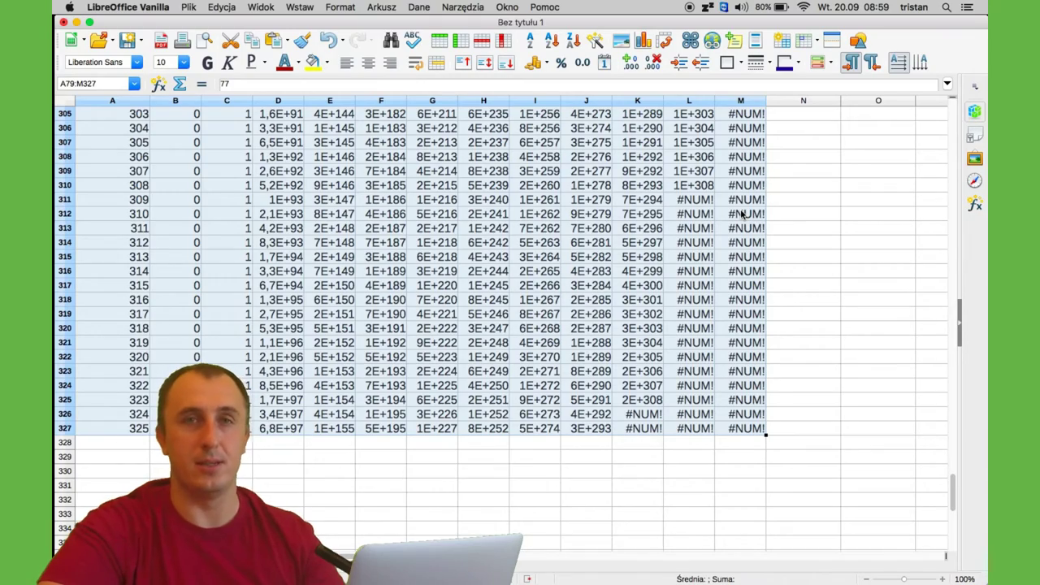
Extend the bases and their powers in rows 1 to 8 across to column P, adding bases 12, 13 and 14.
scroll(740, 212, "up", 20)
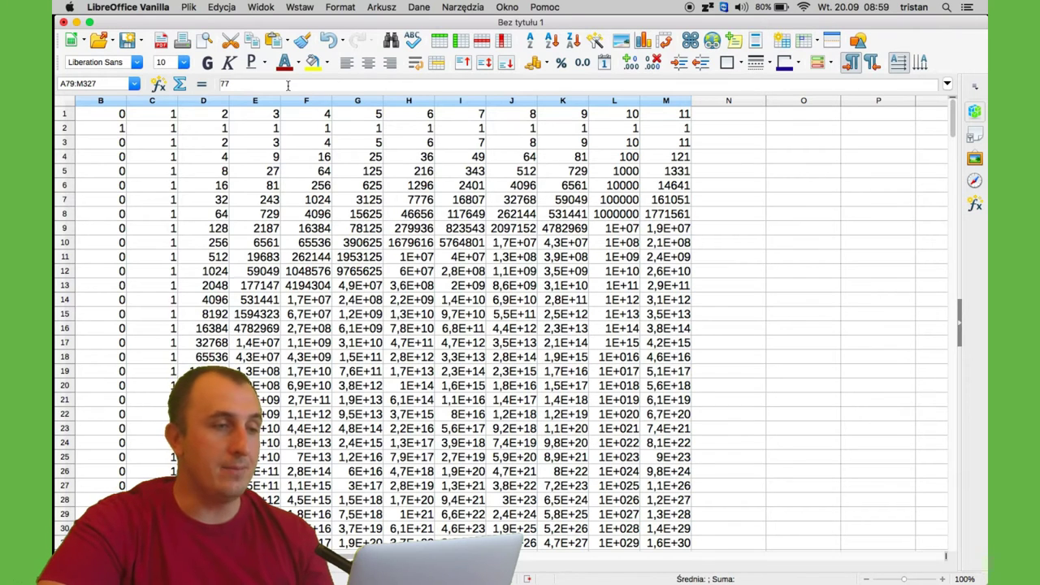
left_click_drag(631, 115, 680, 211)
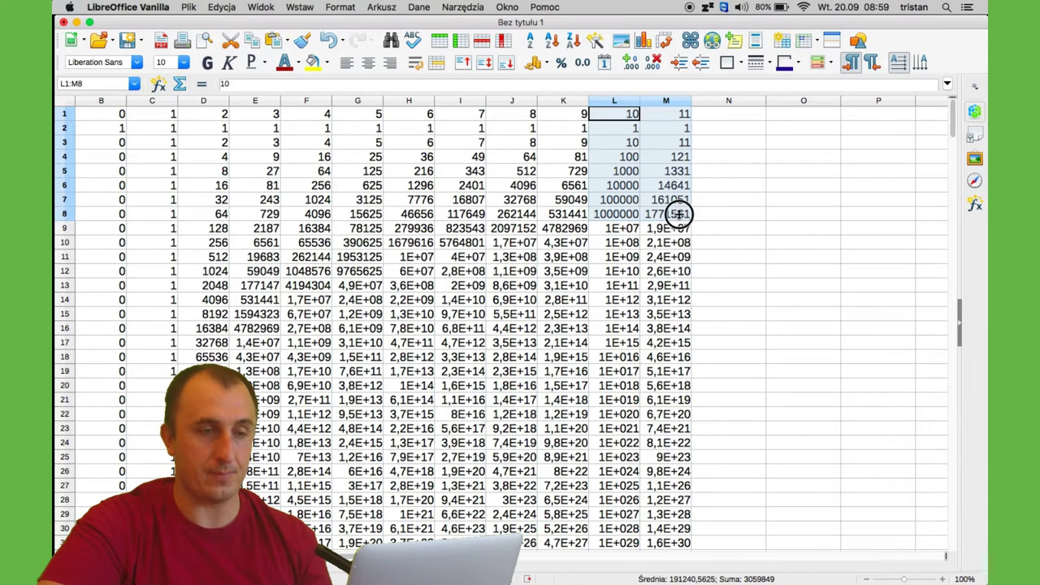
left_click(693, 220)
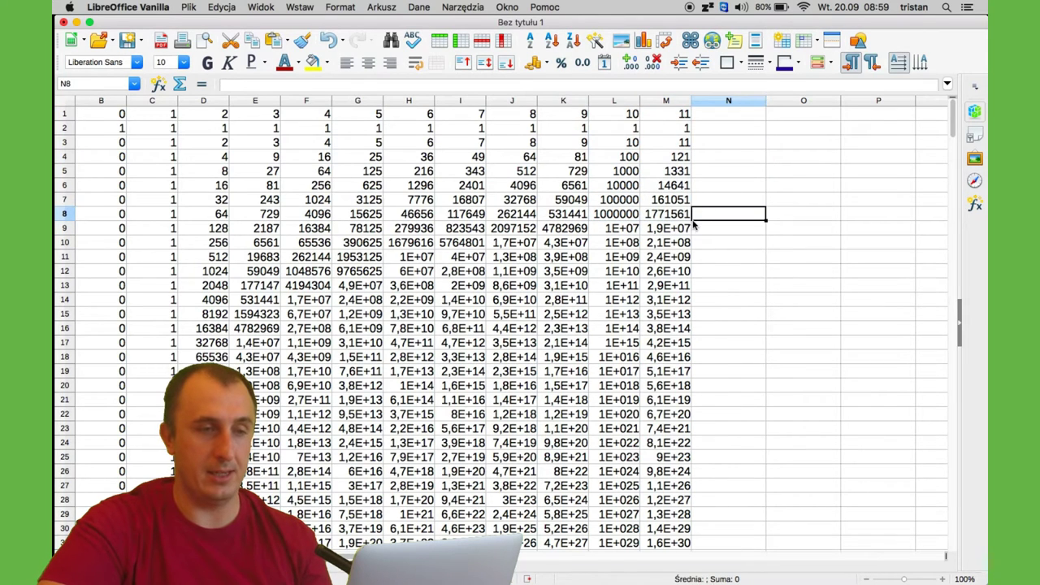
left_click_drag(630, 115, 890, 217)
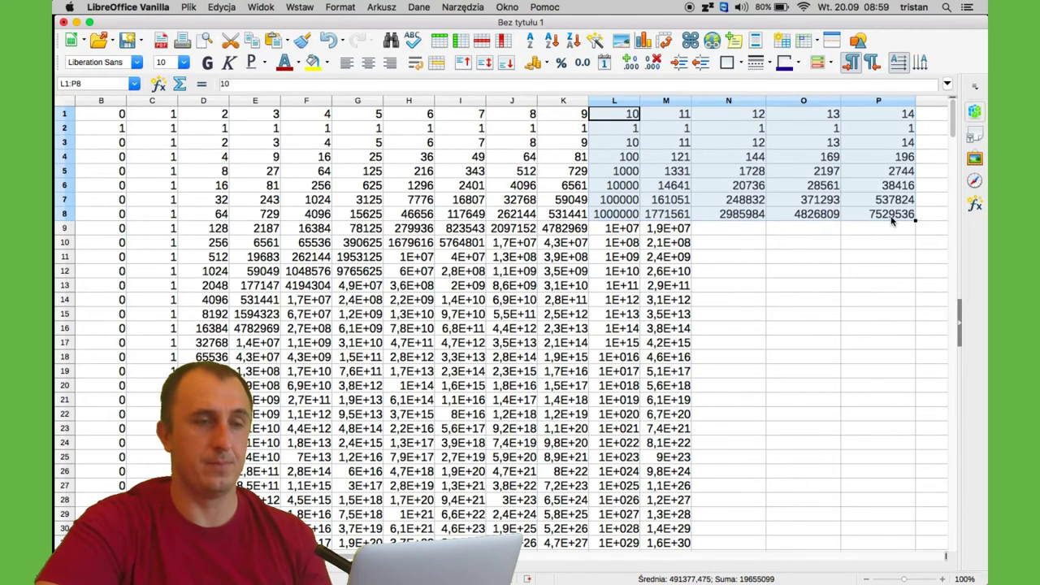
left_click(808, 272)
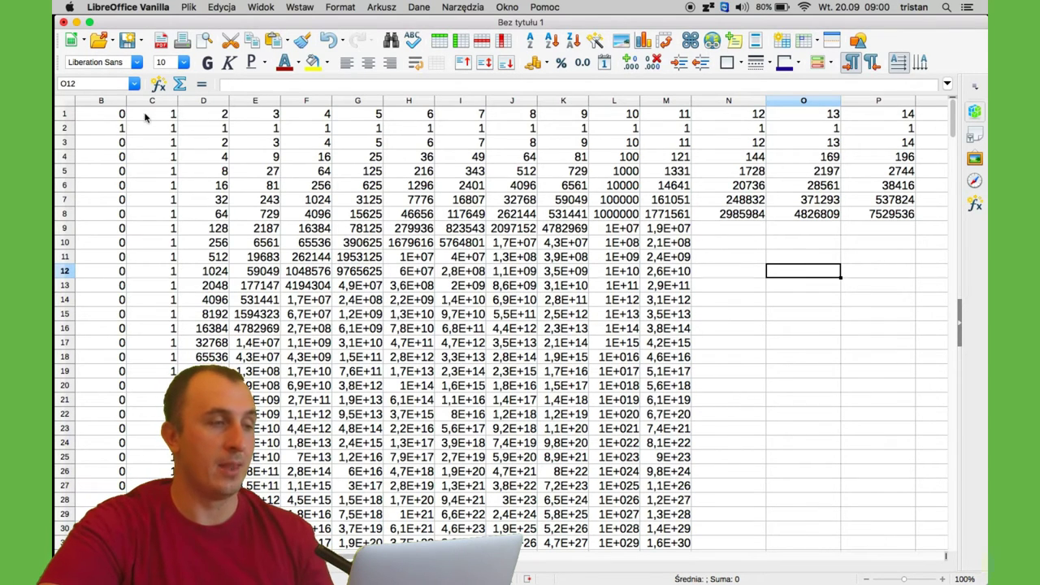
Examine the powers of base 0 in column B for the successive exponents.
left_click(116, 118)
key("Right")
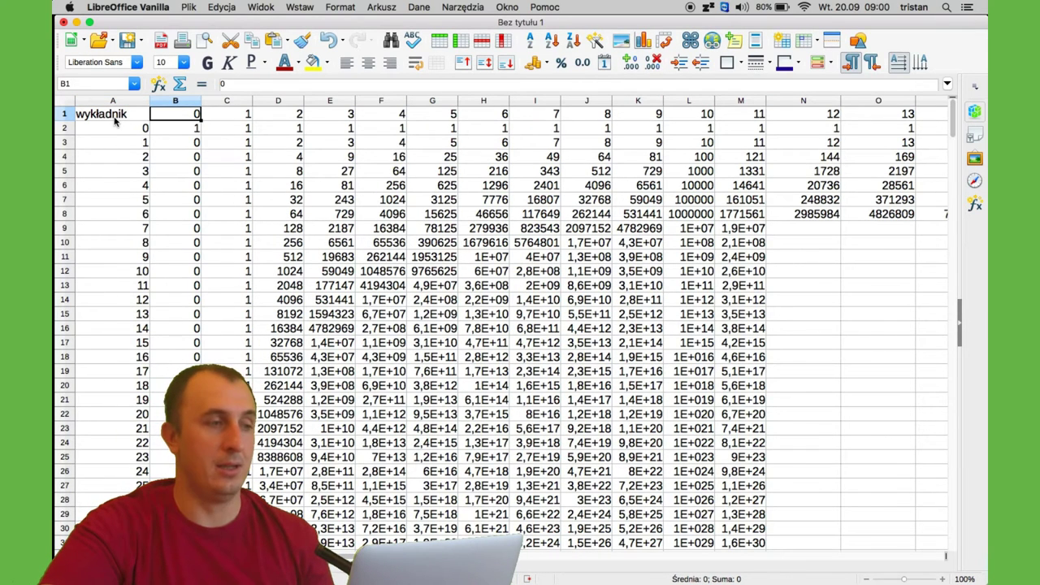
key("Down")
key("Down")
key("Down")
key("Down")
key("Down")
key("Down")
key("Down")
key("Down")
key("Down")
key("Down")
key("Down")
key("Down")
key("Down")
key("Down")
key("Up")
key("Up")
key("Up")
key("Up")
key("Up")
key("Up")
key("Up")
key("Up")
key("Up")
key("Up")
key("Up")
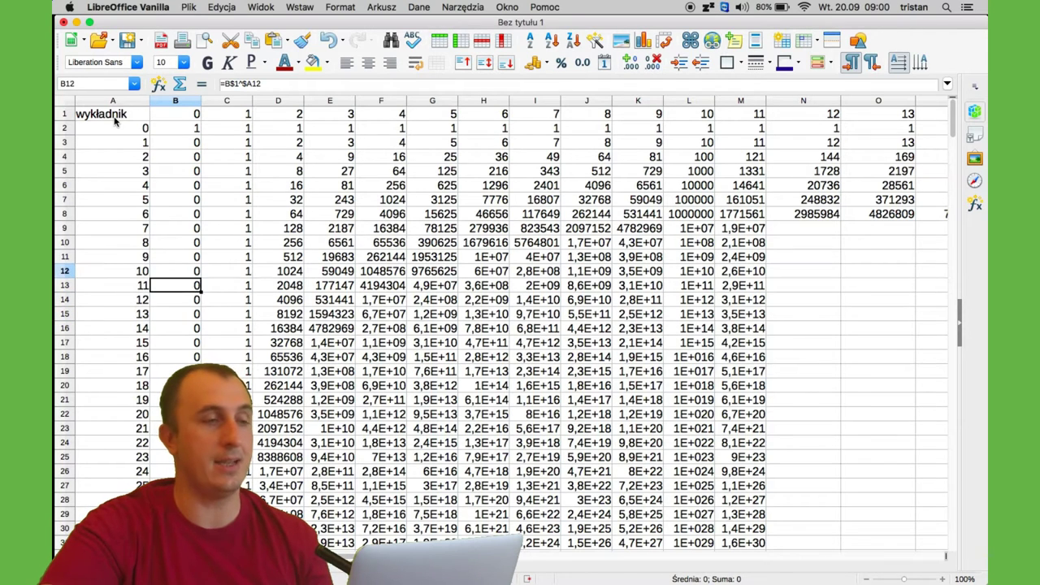
key("Up")
key("Up")
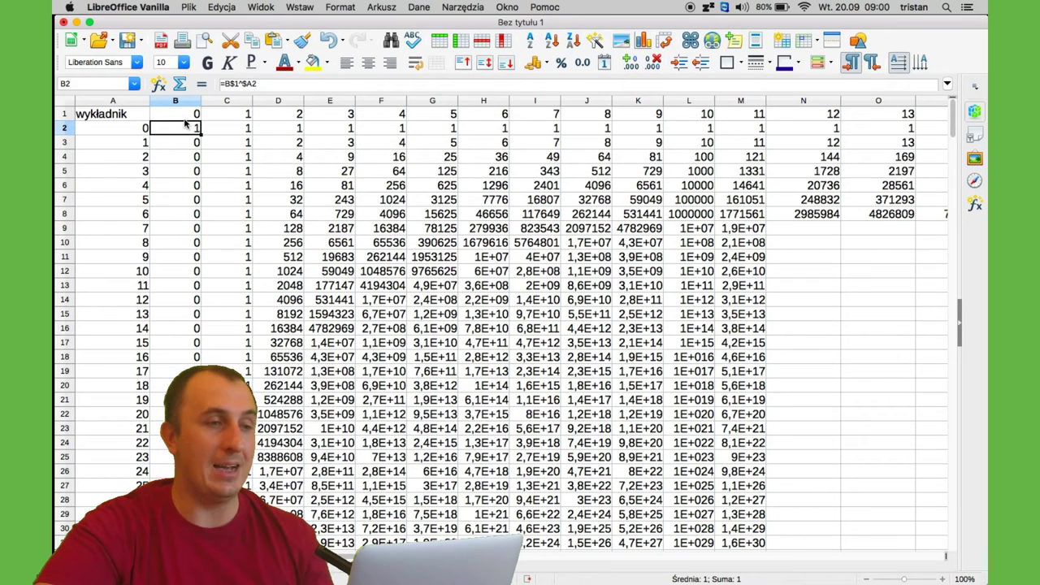
Switch to Firefox to view the PA05_POT problem statement on SPOJ.
left_click(58, 166)
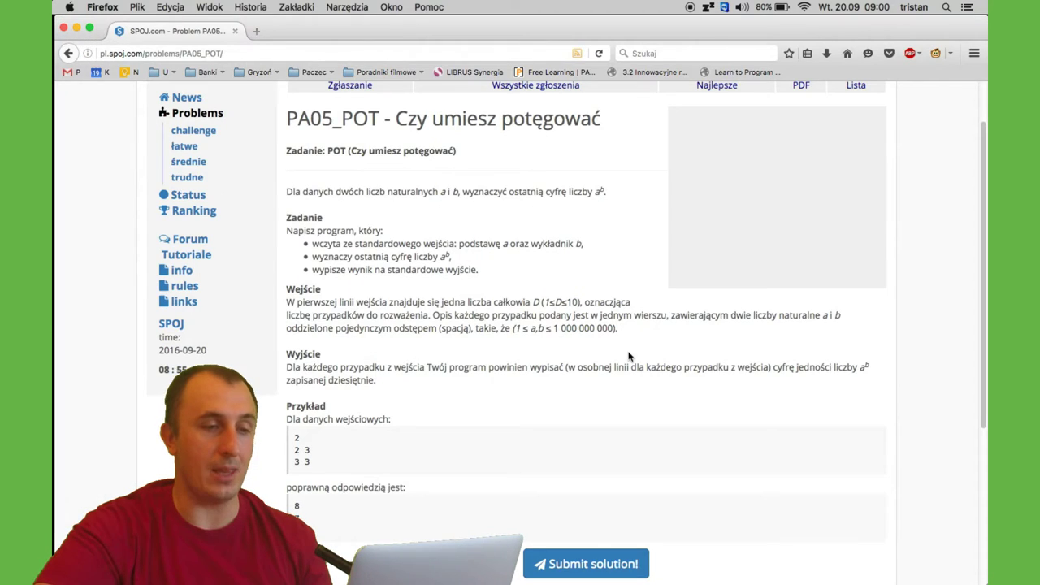
left_click(520, 327)
left_click_drag(520, 328, 616, 328)
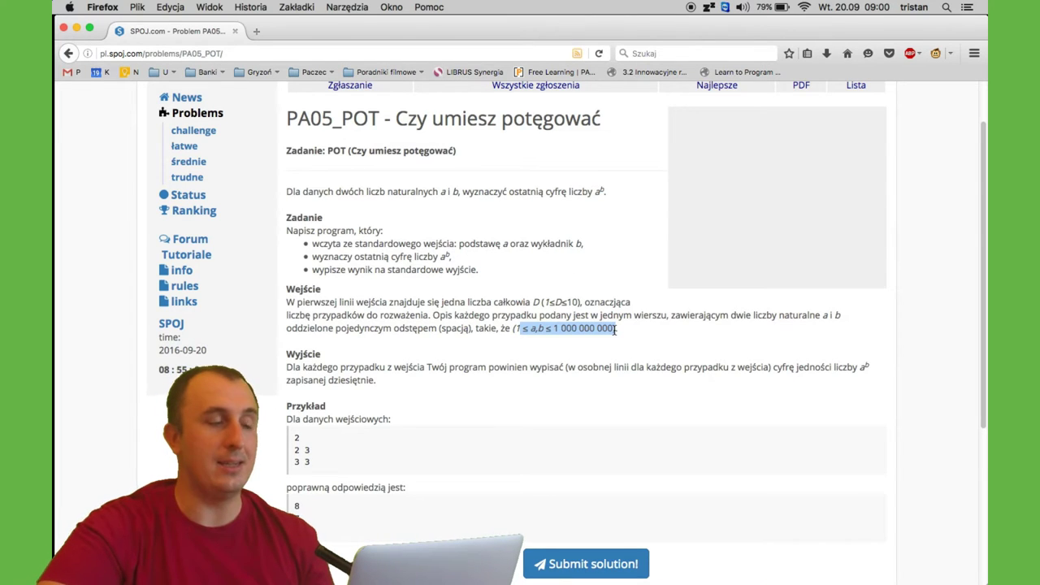
Switch to the LibreOffice spreadsheet and widen column M to show more digits of the powers of 11.
mouse_move(57, 122)
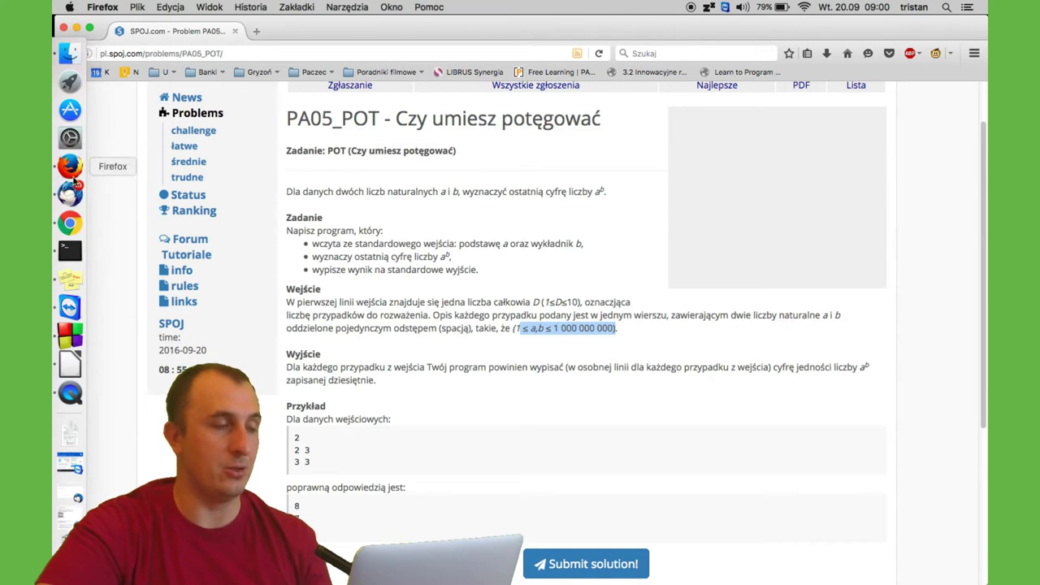
left_click(71, 367)
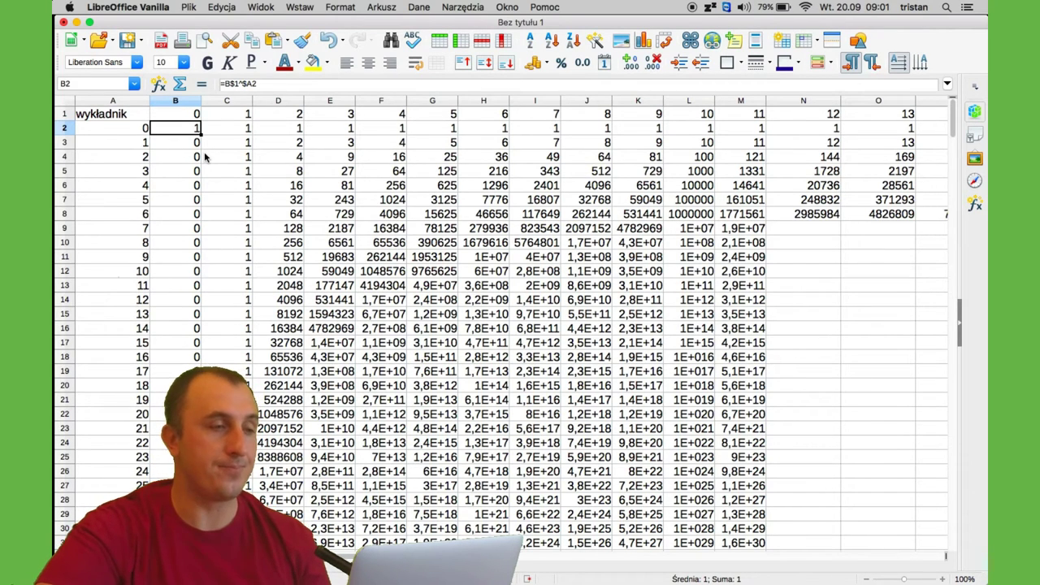
left_click(247, 141)
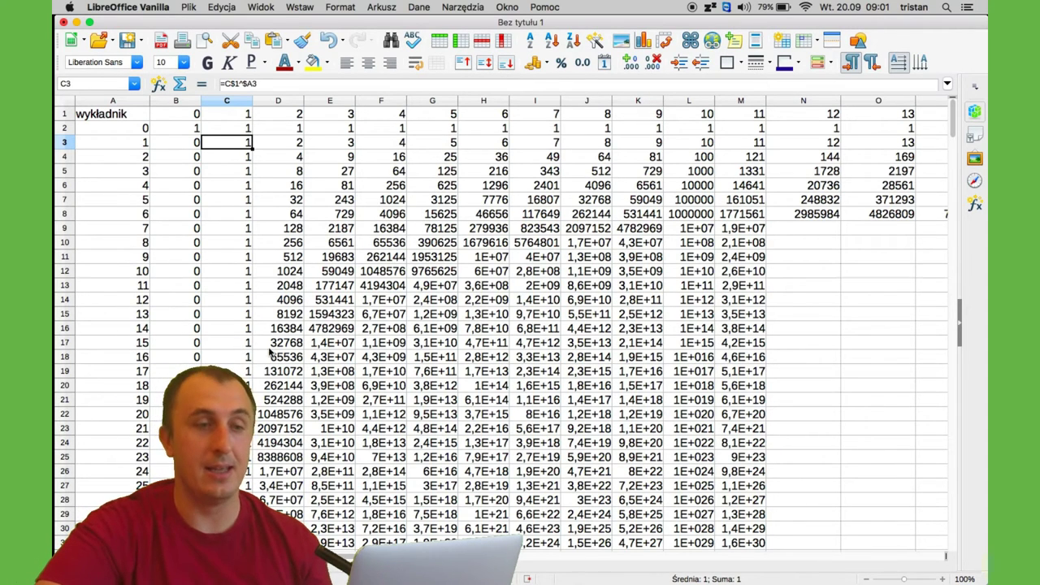
left_click(765, 103)
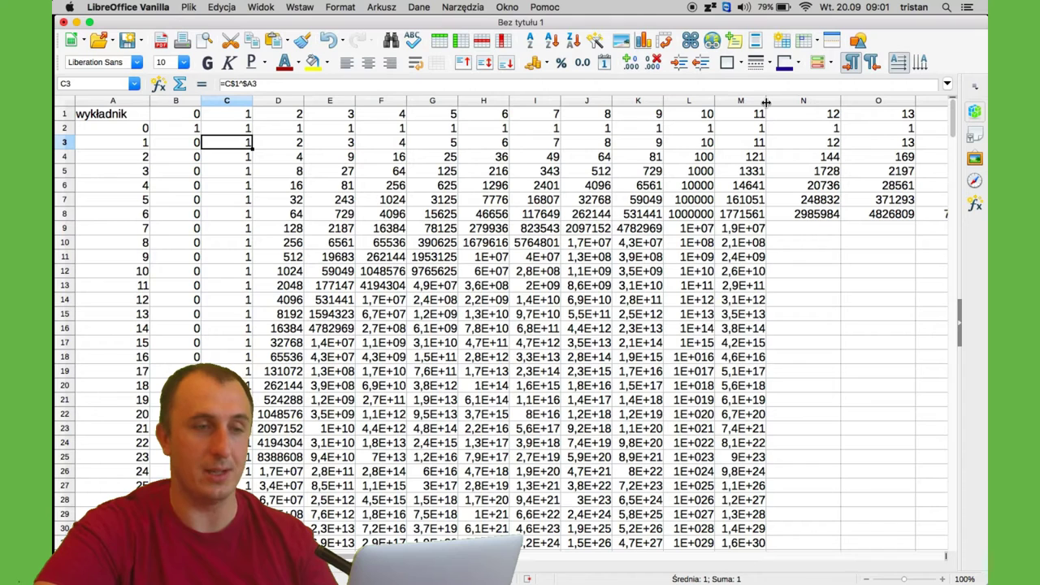
left_click_drag(766, 102, 830, 99)
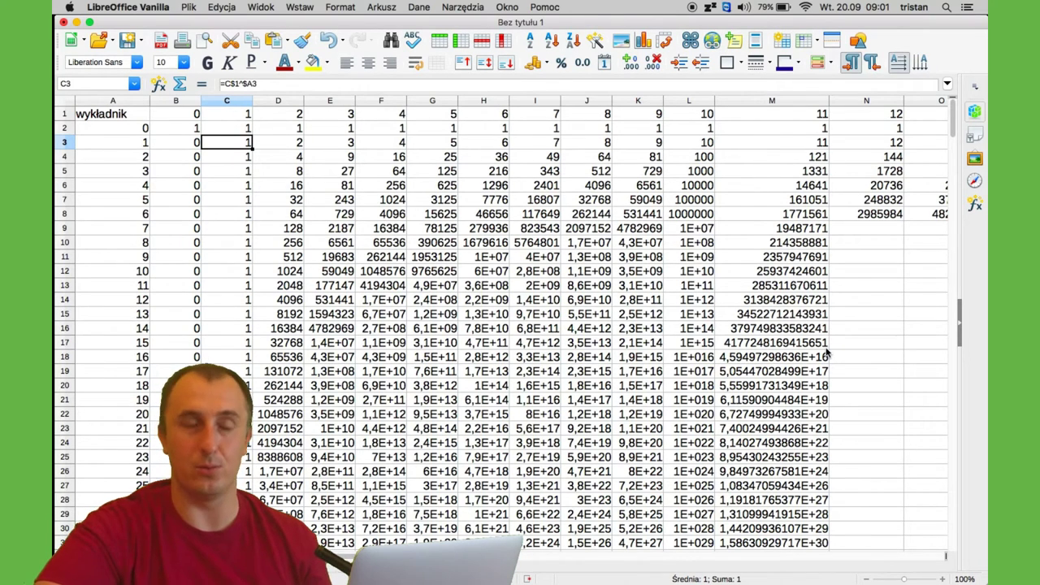
Examine the last digits of the powers of 2 in column D from exponent 0 to 8.
left_click(300, 131)
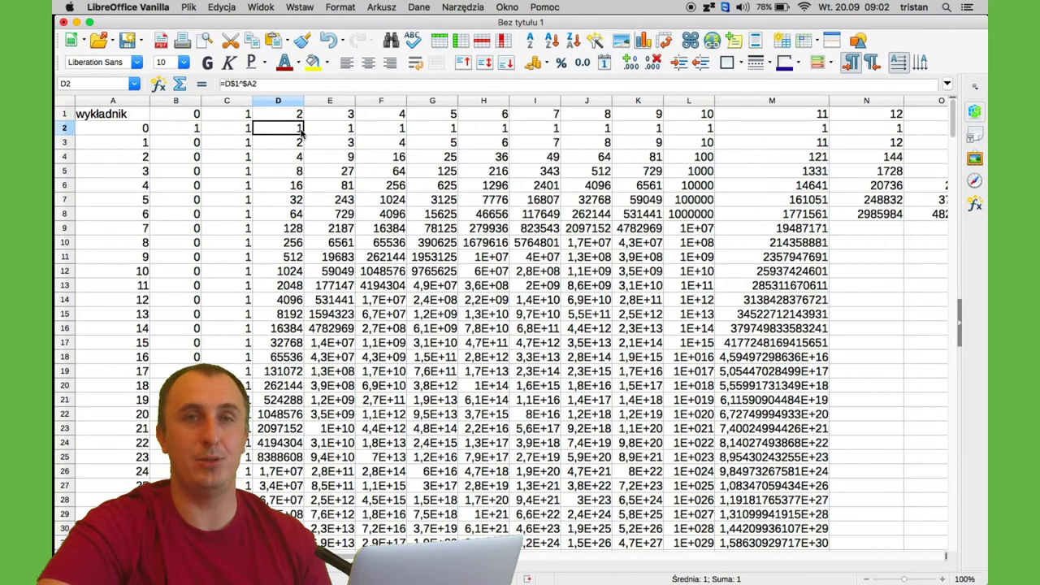
left_click(299, 143)
key("Down")
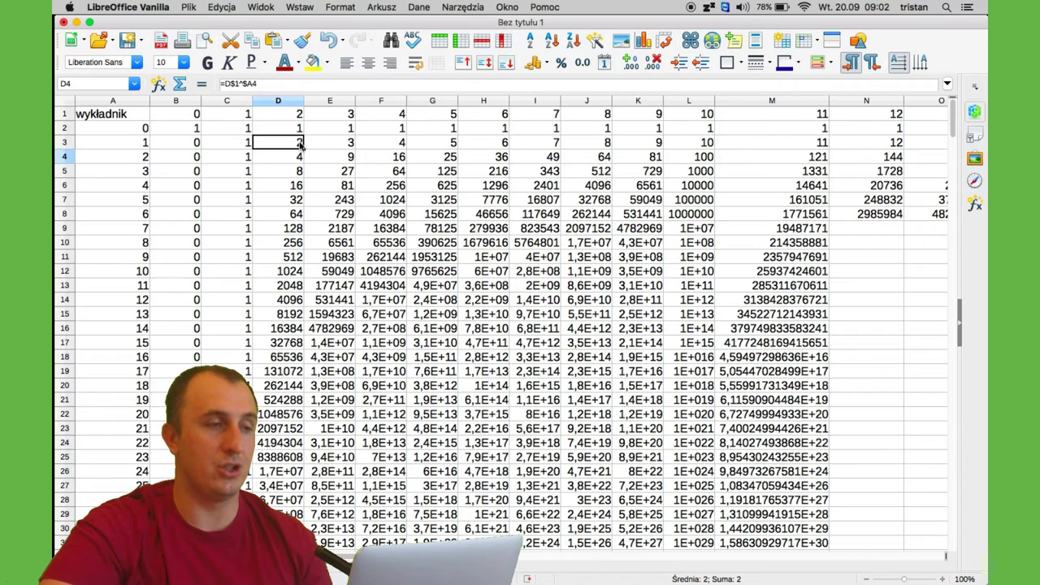
key("Down")
key("Down")
key("Down")
key("Down")
key("Down")
key("Down")
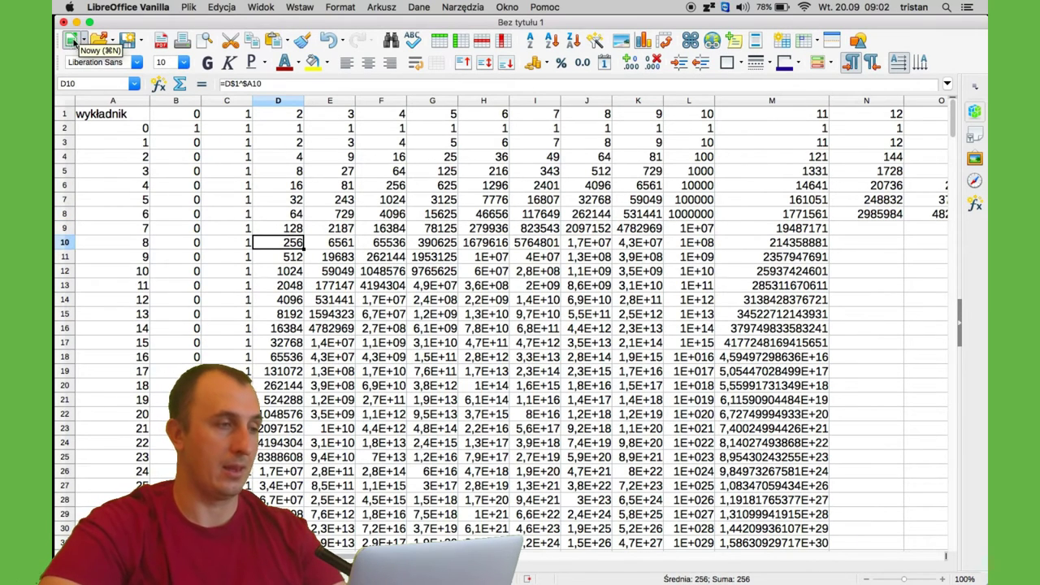
Create a new text document and enter the heading "Dla ostatniej cyfry podstawy:" followed by a blank line.
left_click(83, 40)
left_click(99, 55)
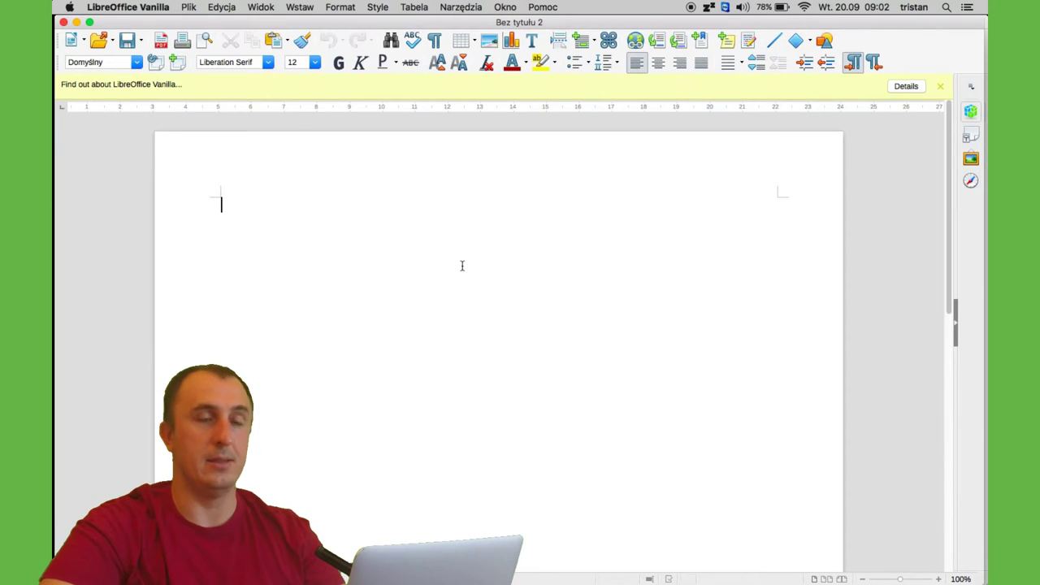
type("Dla ostatniej cyfry podstawy:")
key("Return")
key("Return")
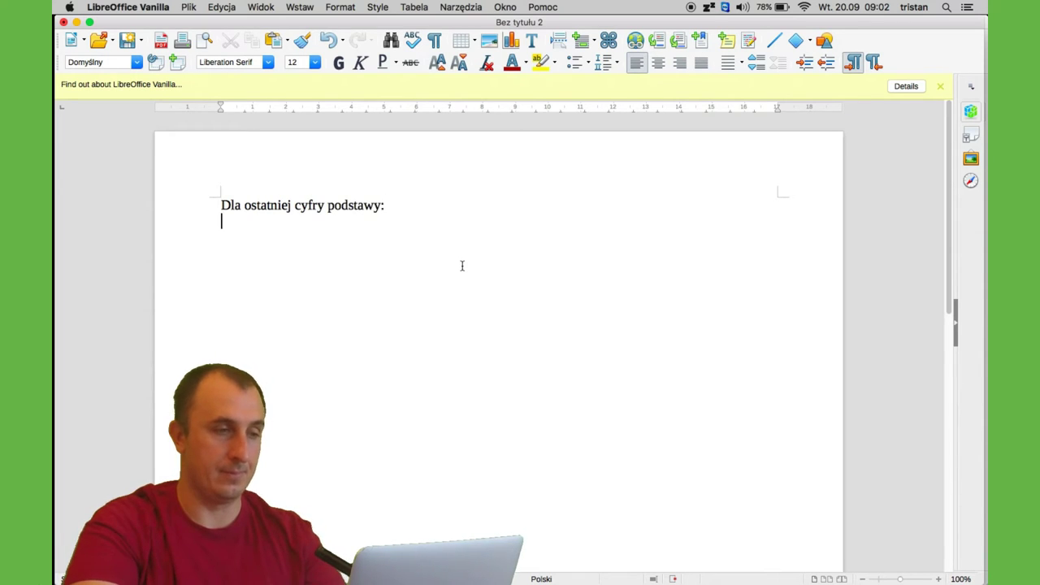
Add the lines "0 -" and "1 – zawsze 1" under the heading.
type("0 -")
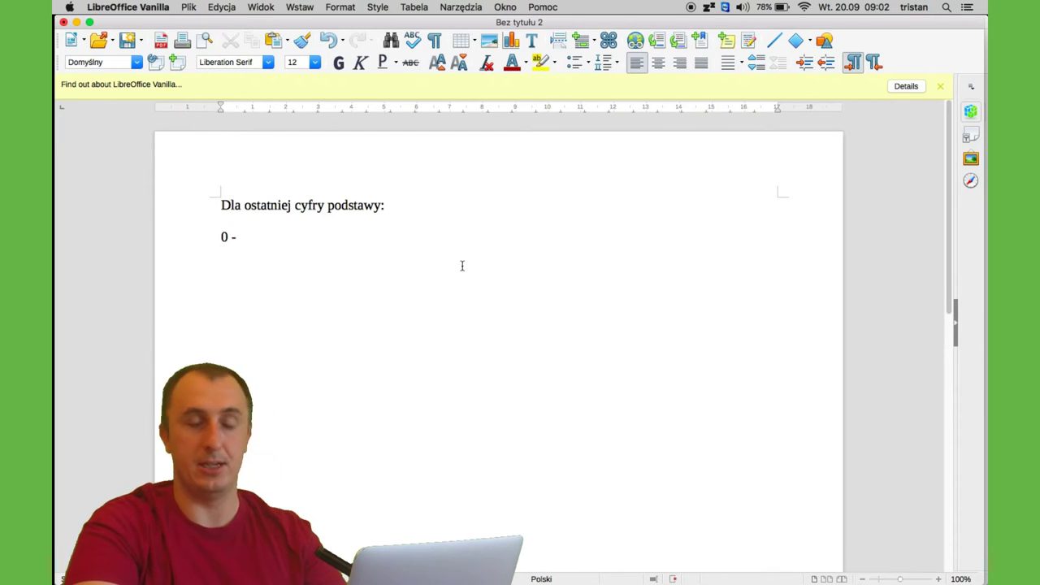
key("Return")
type("1 - ")
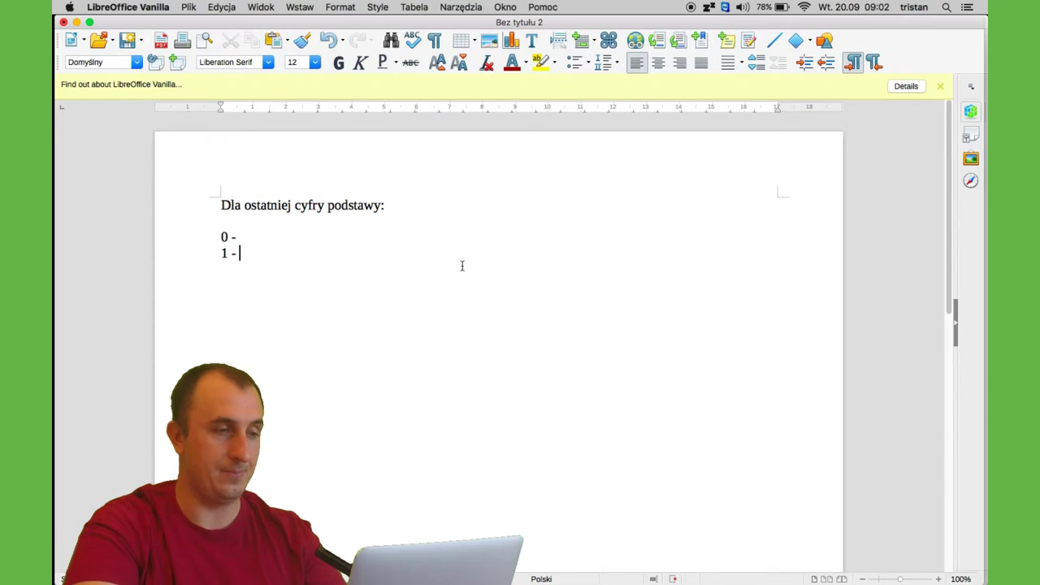
type("zawsze 1")
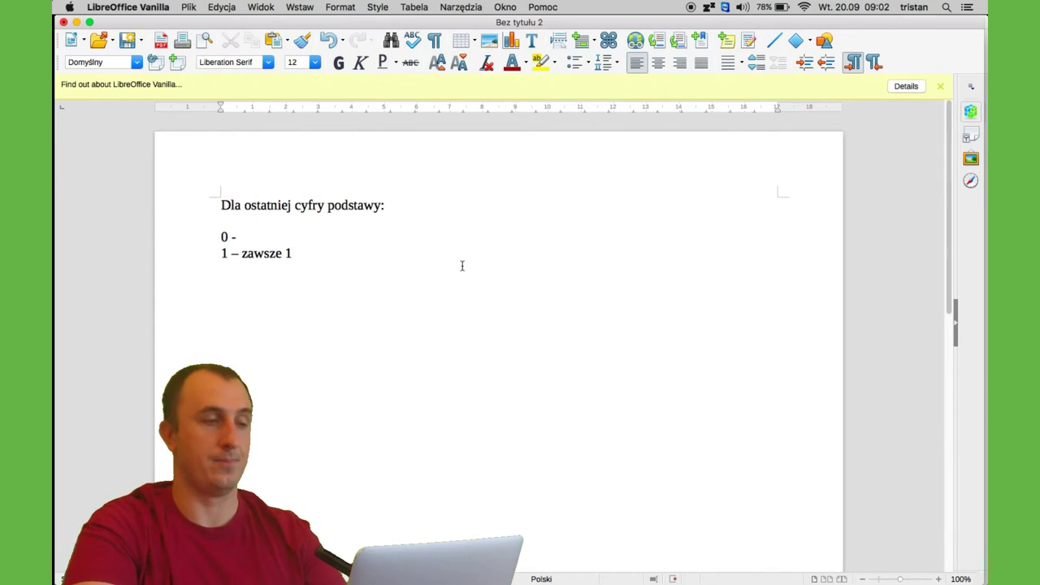
Add the line "2 – 2, 4, 8, 6", checking the powers of 2 in the spreadsheet.
key("Return")
type("2 -")
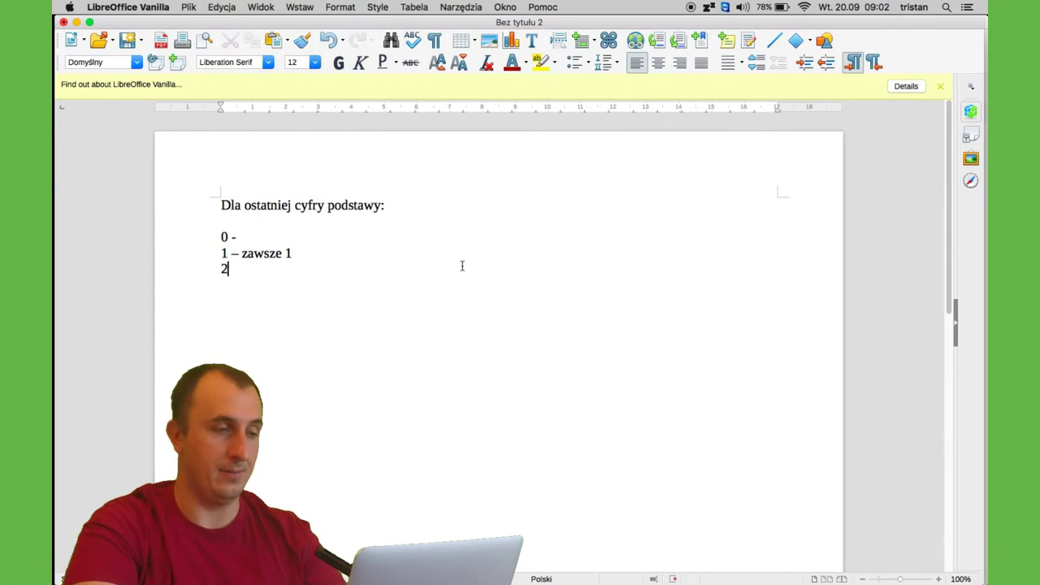
key("super+grave")
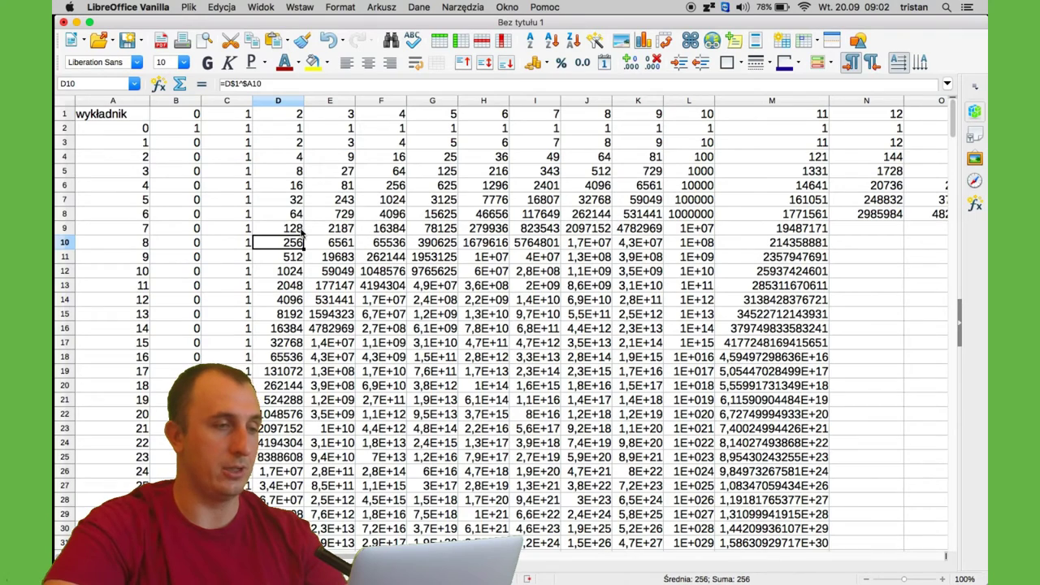
key("super+grave")
type("2,")
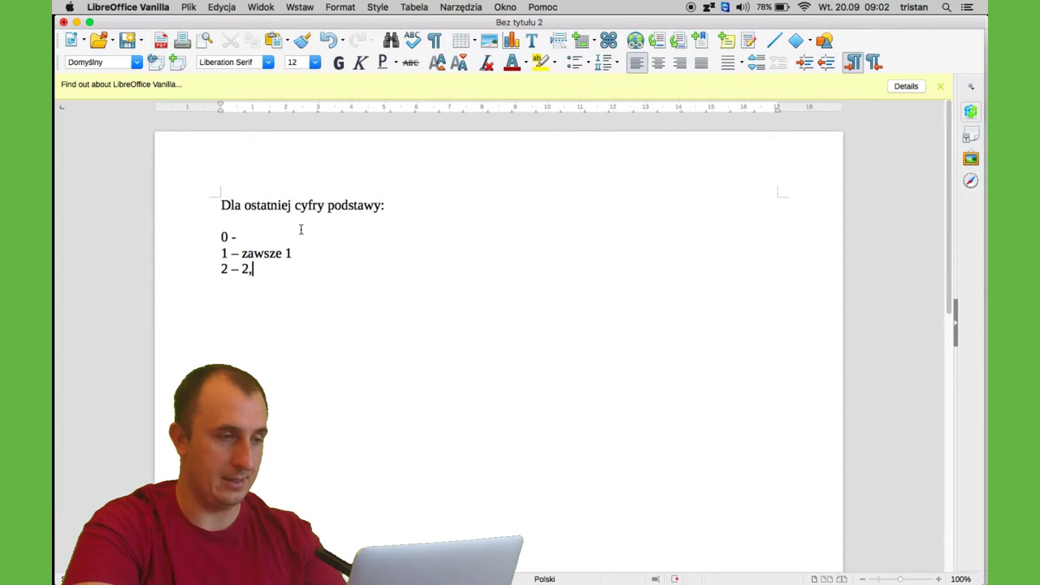
type(" 4, 8, 6")
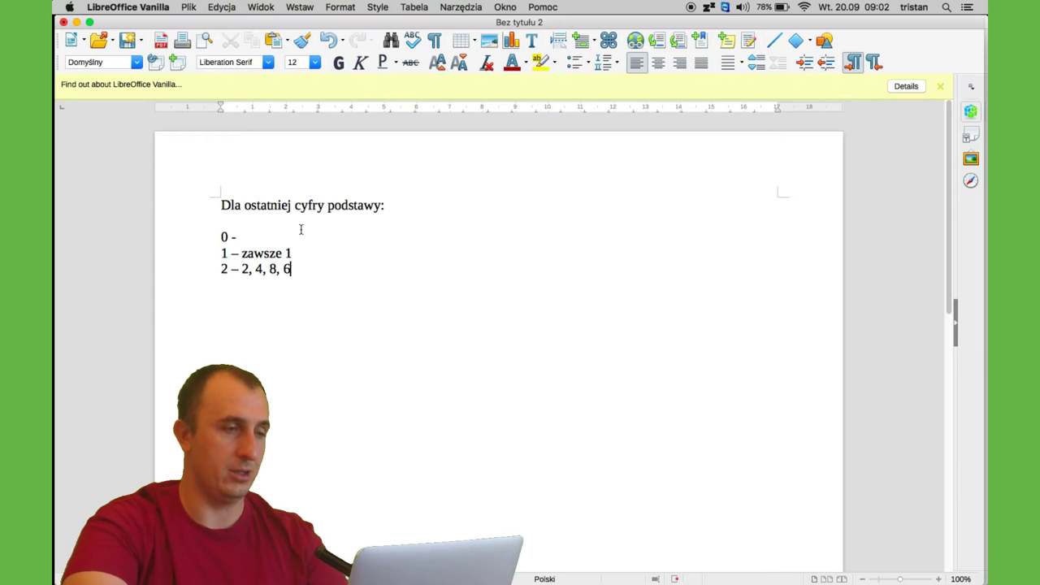
Start the line "3 -" in the text document and examine the powers of 3 in column E of the spreadsheet.
key("Return")
type("3 -")
key("super+grave")
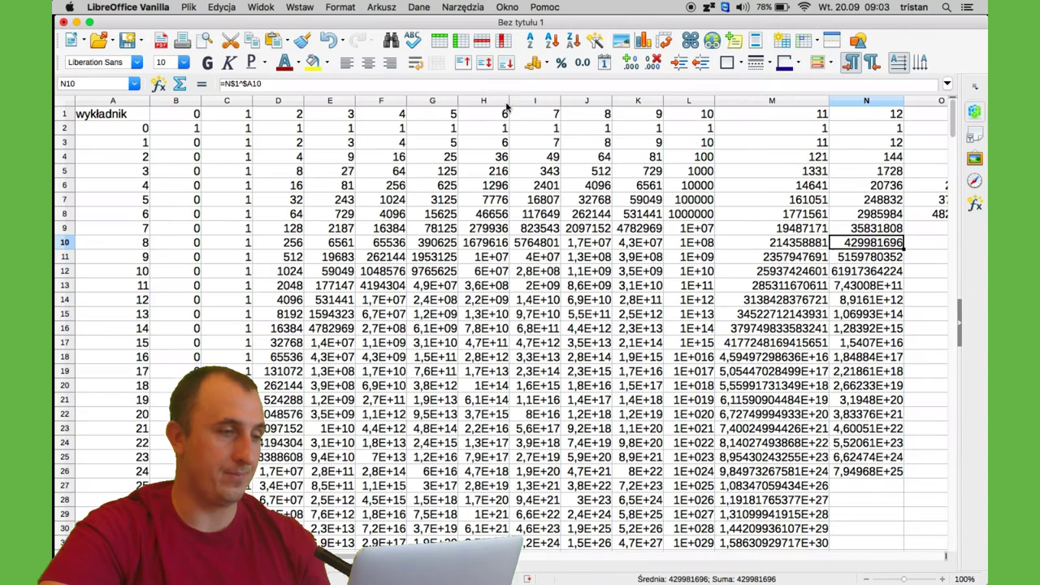
left_click(349, 144)
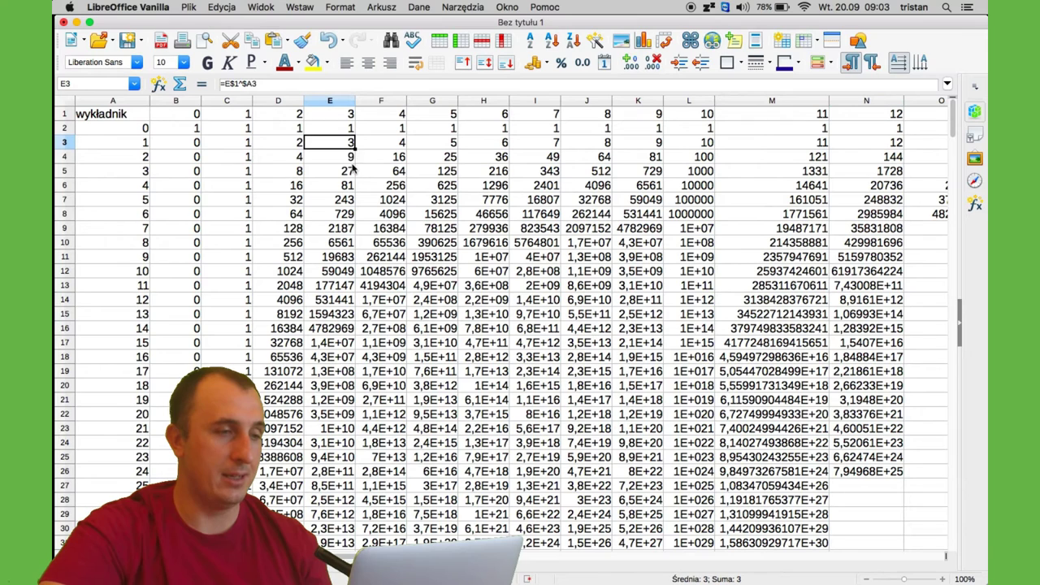
left_click(351, 162)
key("Down")
key("Down")
key("Down")
key("Down")
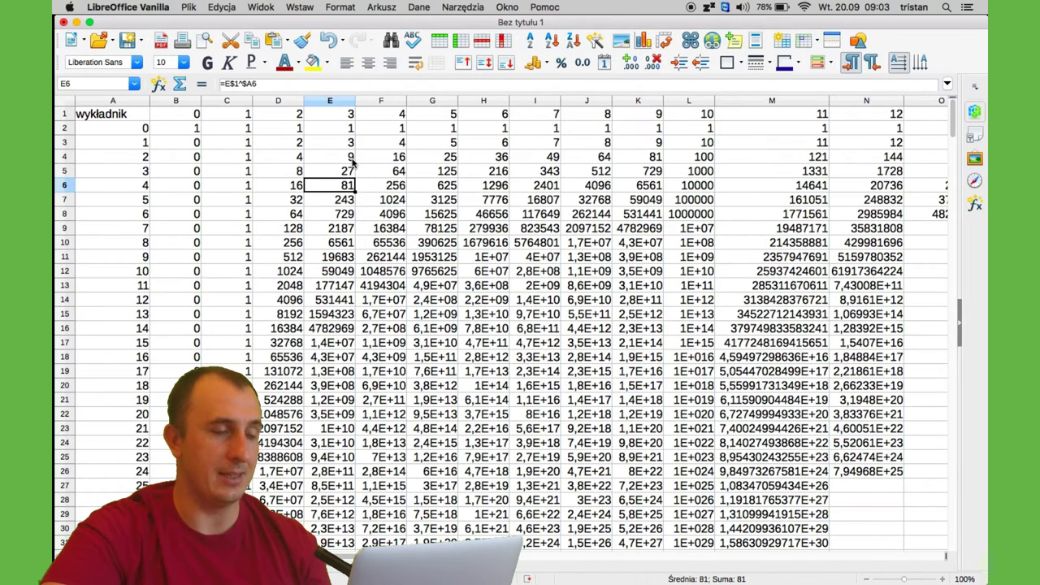
key("Down")
key("Down")
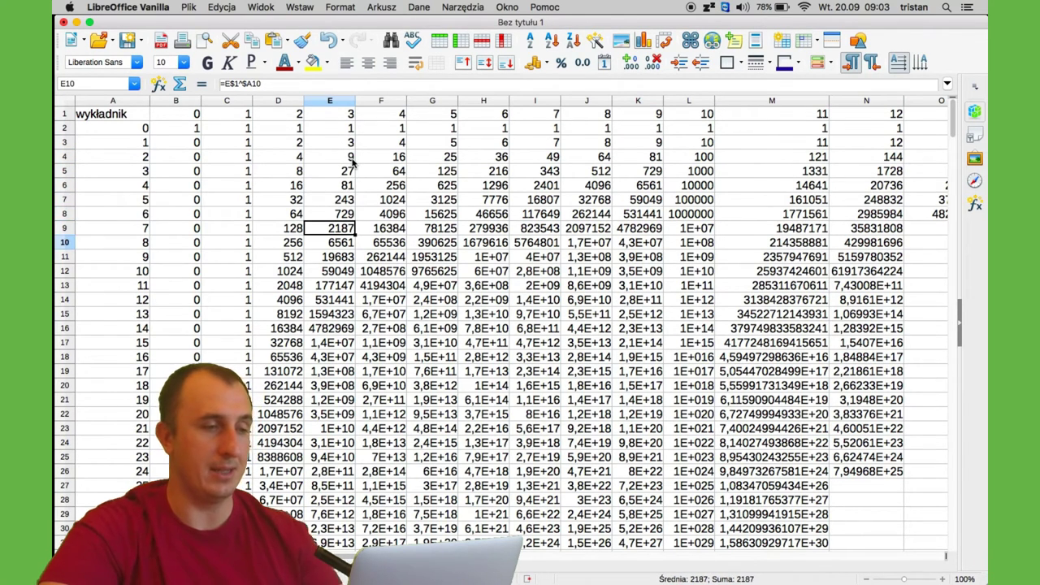
Examine the last digits of the powers of 13 in column O for comparison with those of 3.
key("Right")
key("Right")
key("Right")
key("Right")
key("Right")
key("Right")
key("Right")
key("Right")
key("Right")
key("Right")
key("Right")
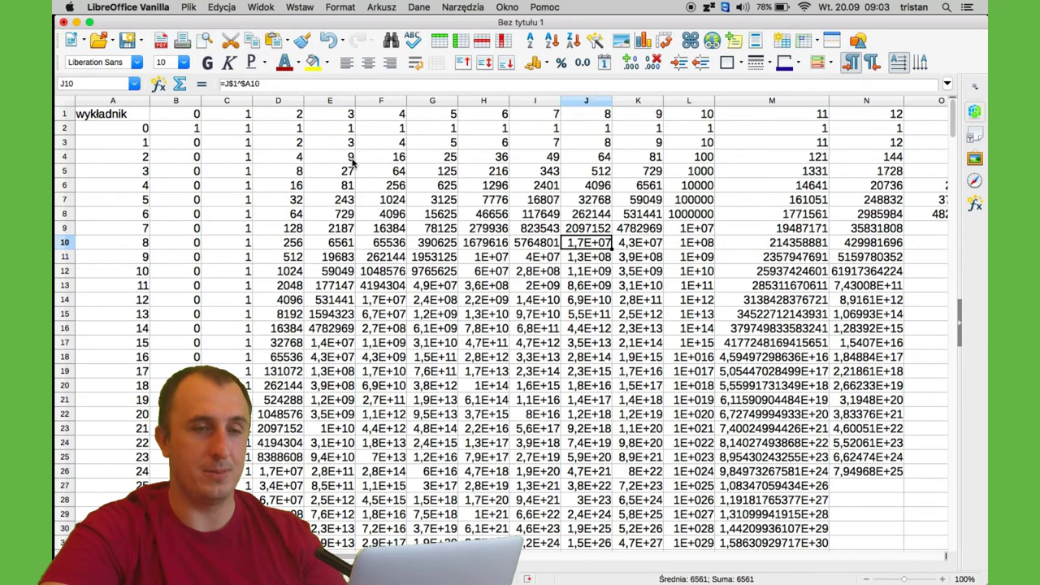
key("Up")
key("Up")
key("Up")
key("Up")
key("Up")
key("Up")
key("Left")
key("Down")
key("Down")
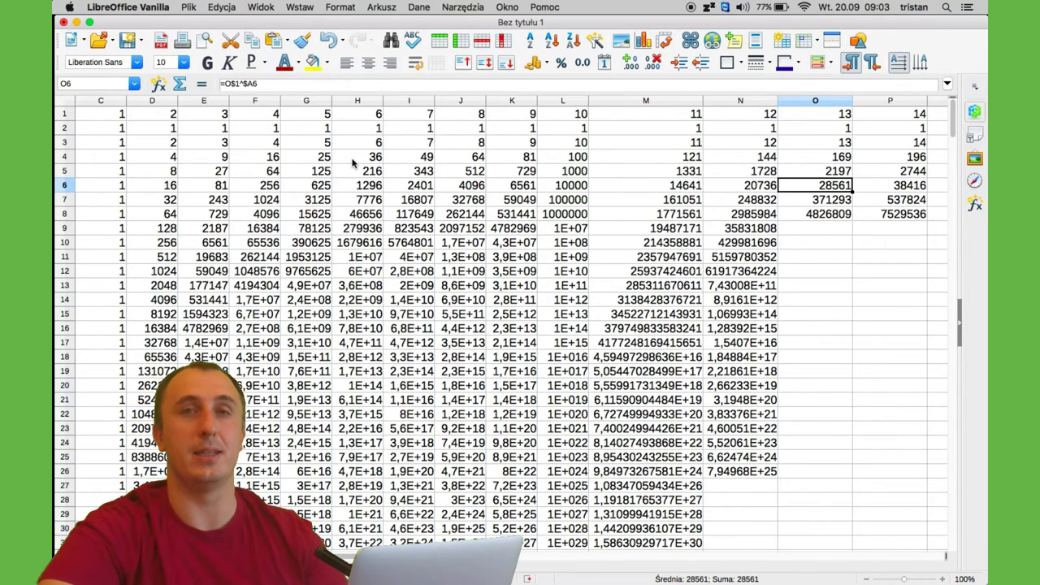
Complete the line for 3 in the text document with "3, 9, 7, 1" and start the line "4 -".
key("super+grave")
type("3, 9")
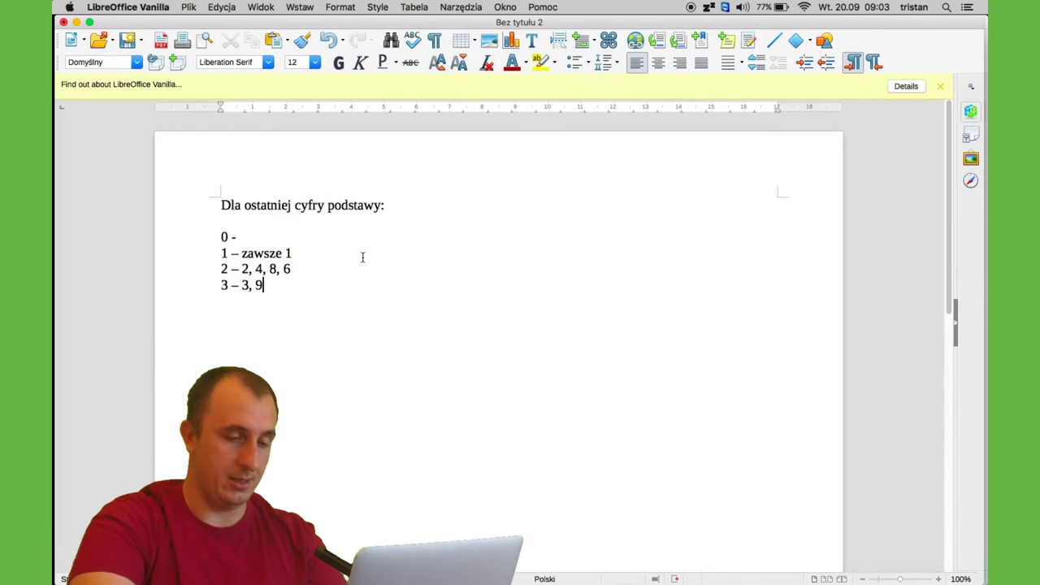
type(", 7, 1")
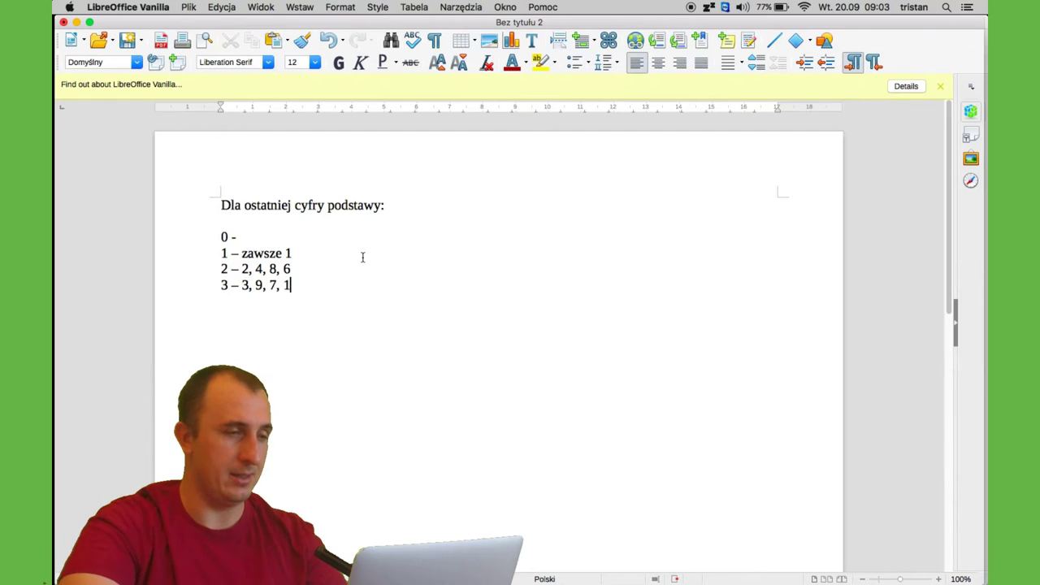
key("Return")
type("4-")
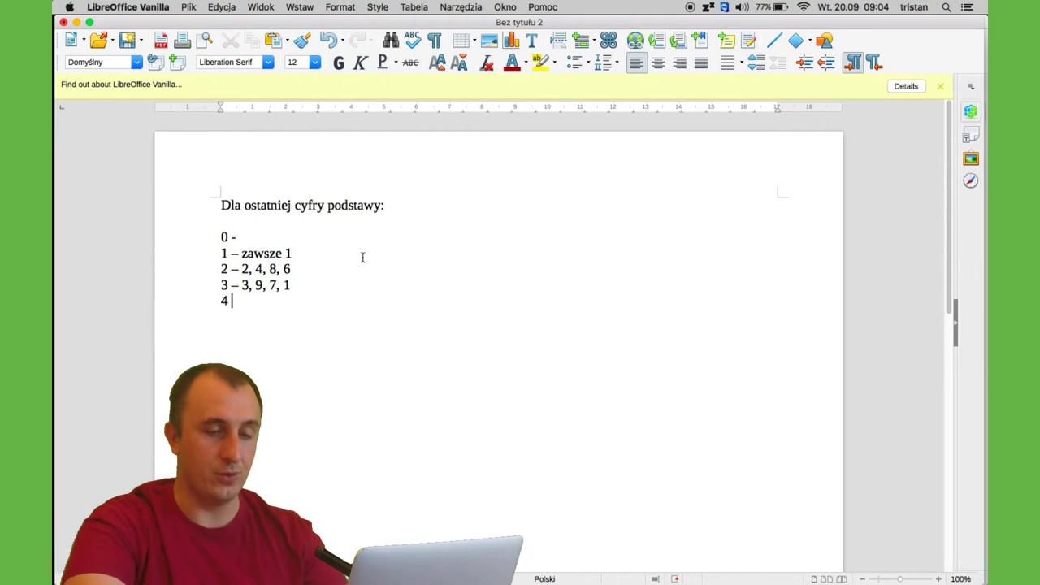
key("BackSpace")
key("BackSpace")
type("-")
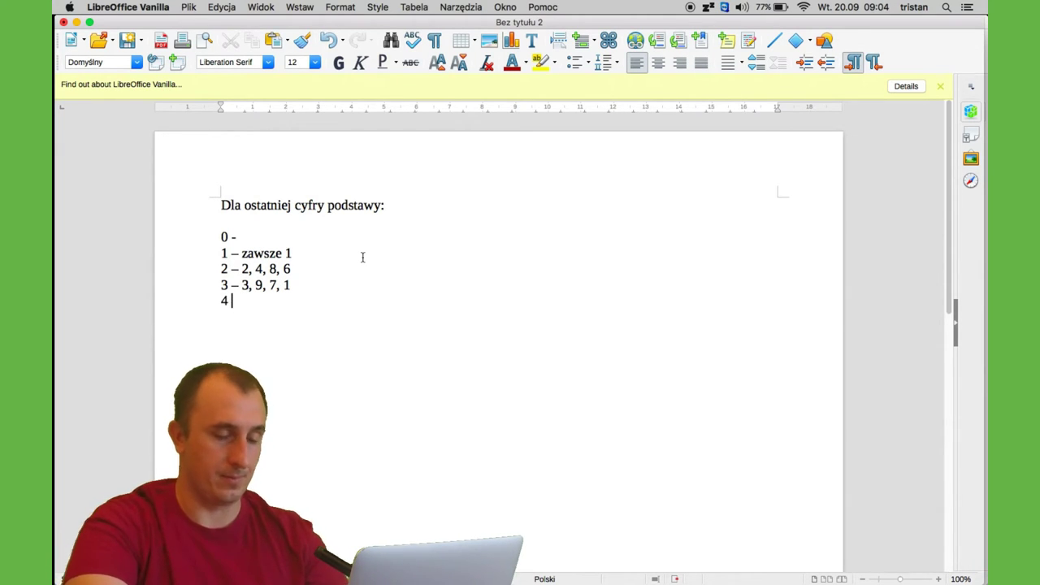
Return to the spreadsheet and examine the last digits of the powers of 4 in column F.
key("super+Tab")
key("super+Tab")
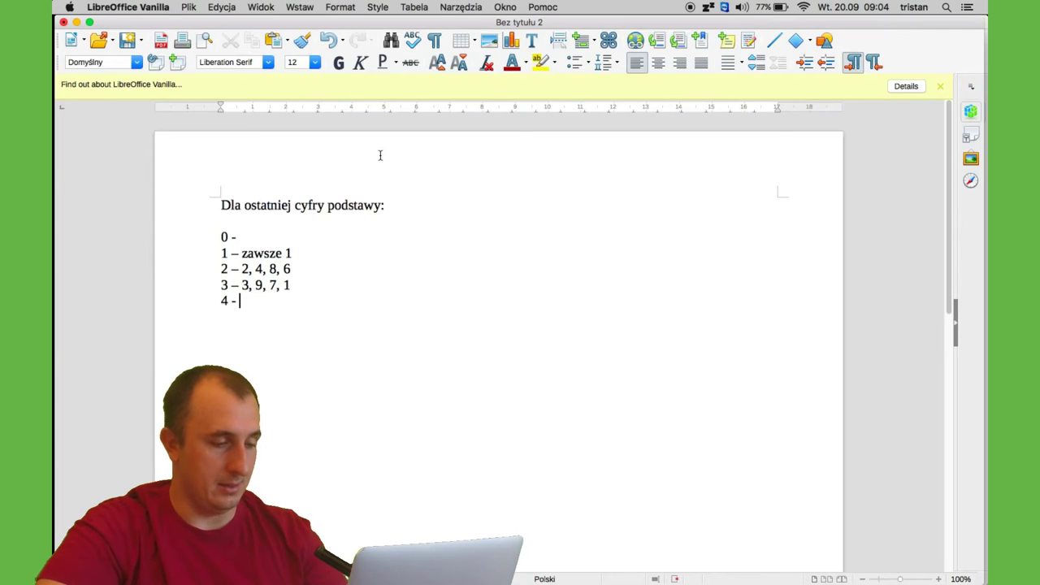
key("super+grave")
left_click(288, 131)
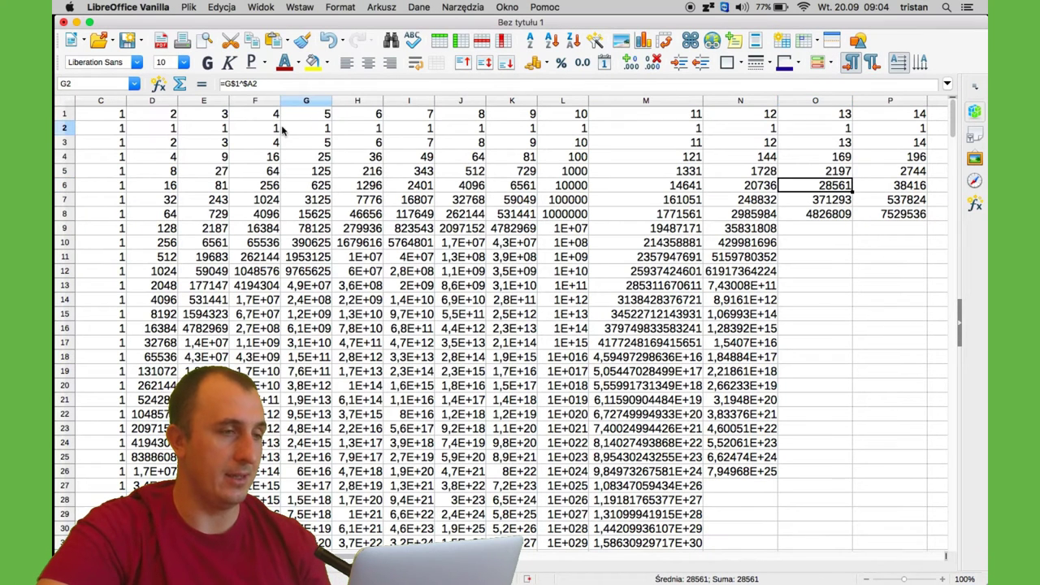
left_click(276, 145)
key("Down")
key("Down")
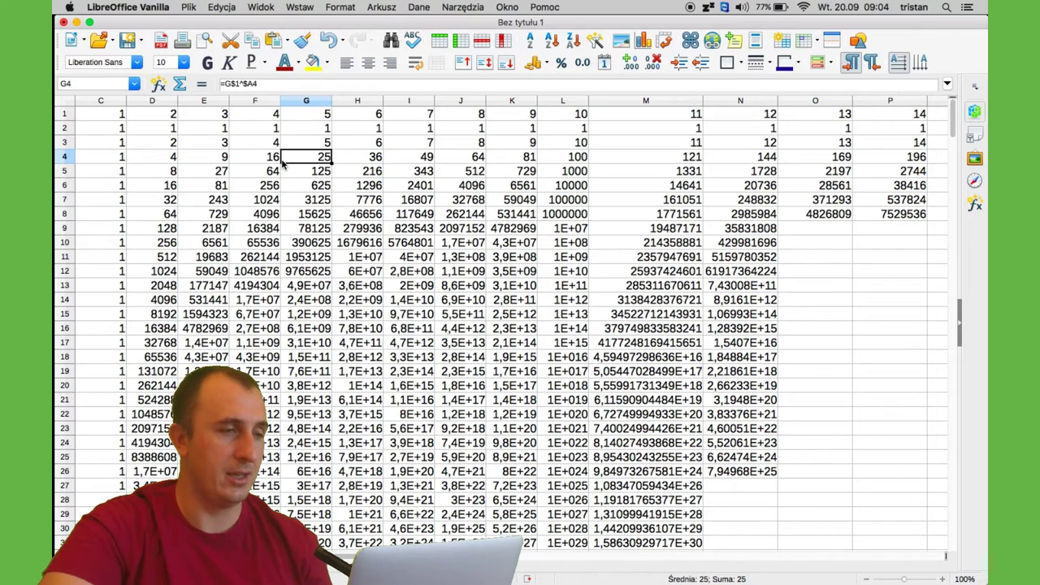
key("Down")
key("Down")
key("Down")
key("Down")
key("Down")
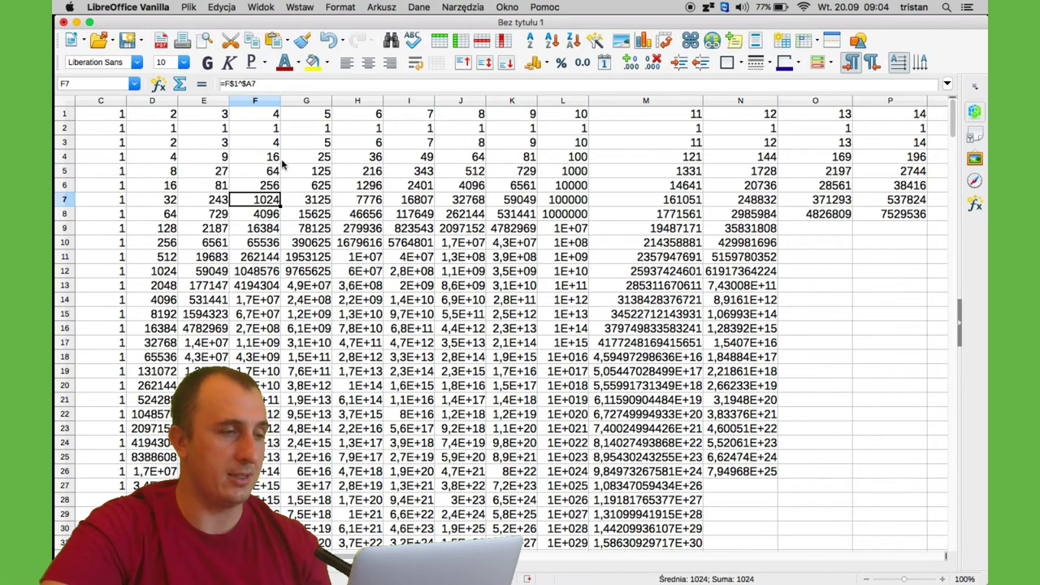
key("Right")
key("Right")
key("Right")
key("Right")
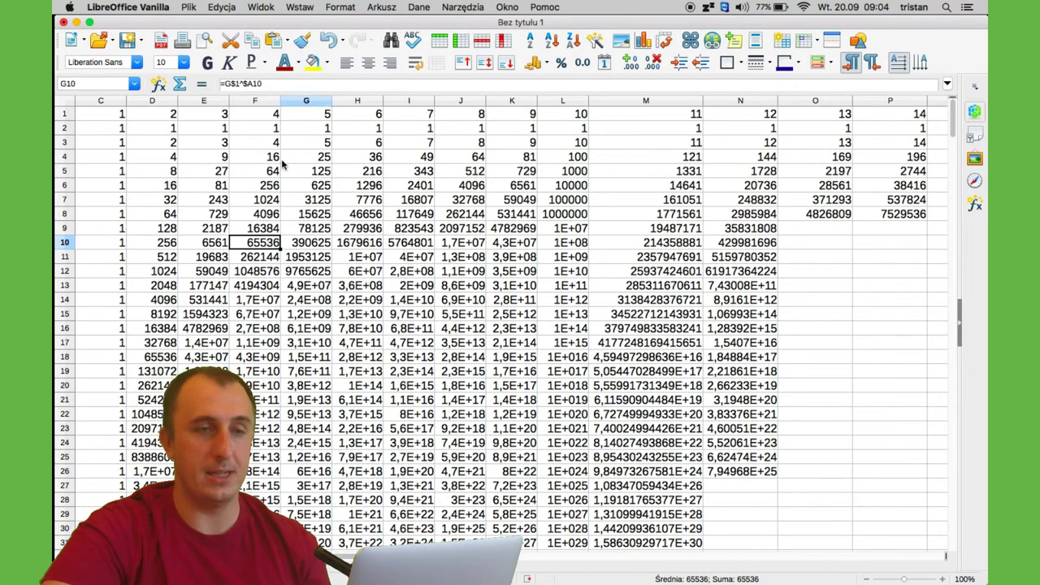
Examine the last digits of the powers of 14 in column P and return to the text document.
left_click(903, 144)
key("Down")
key("Down")
key("Down")
key("Down")
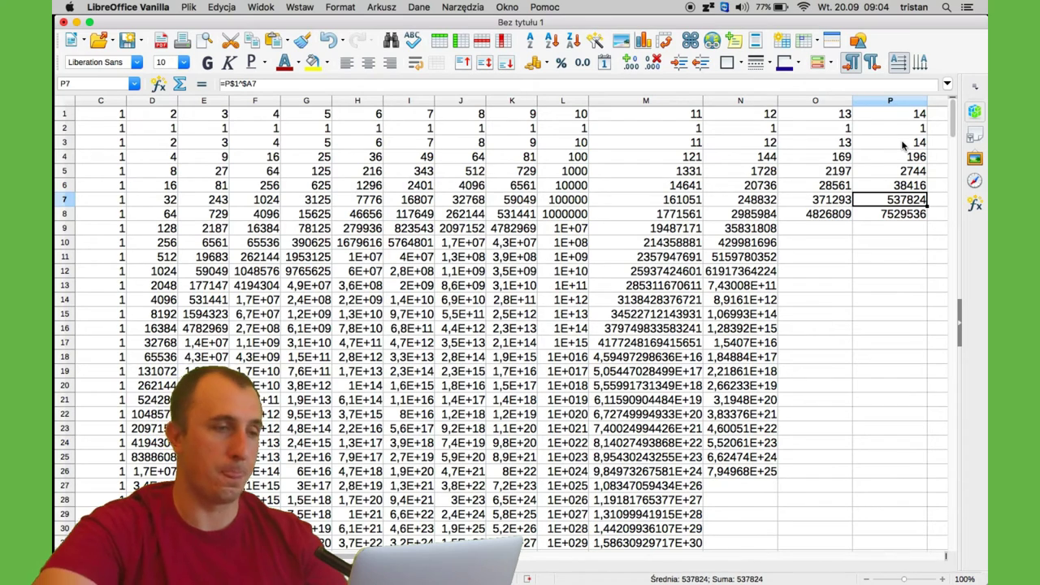
key("super+grave")
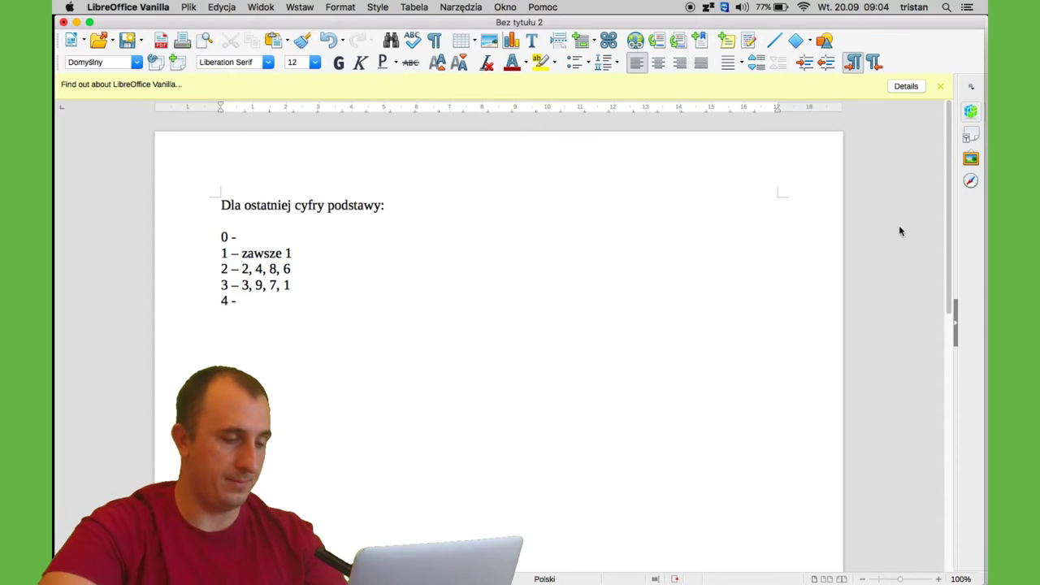
Enter "4, 6," on the line for 4 and start the line "5 -".
type("4, 6,")
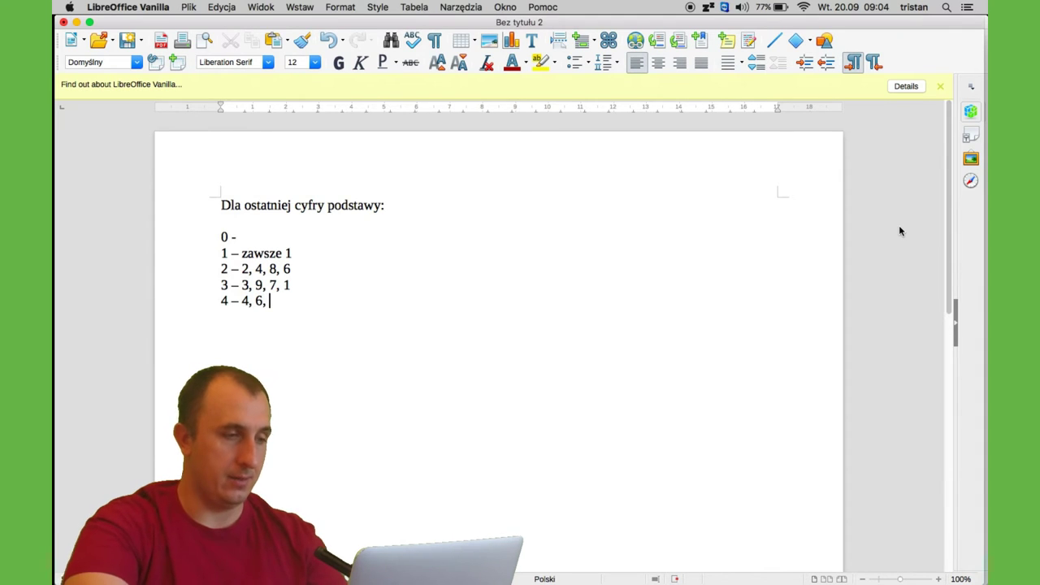
key("Return")
type("5 -")
Return to the spreadsheet and examine the last digits of the powers of 5 in column G.
key("super+Tab")
key("super+Tab")
key("super+grave")
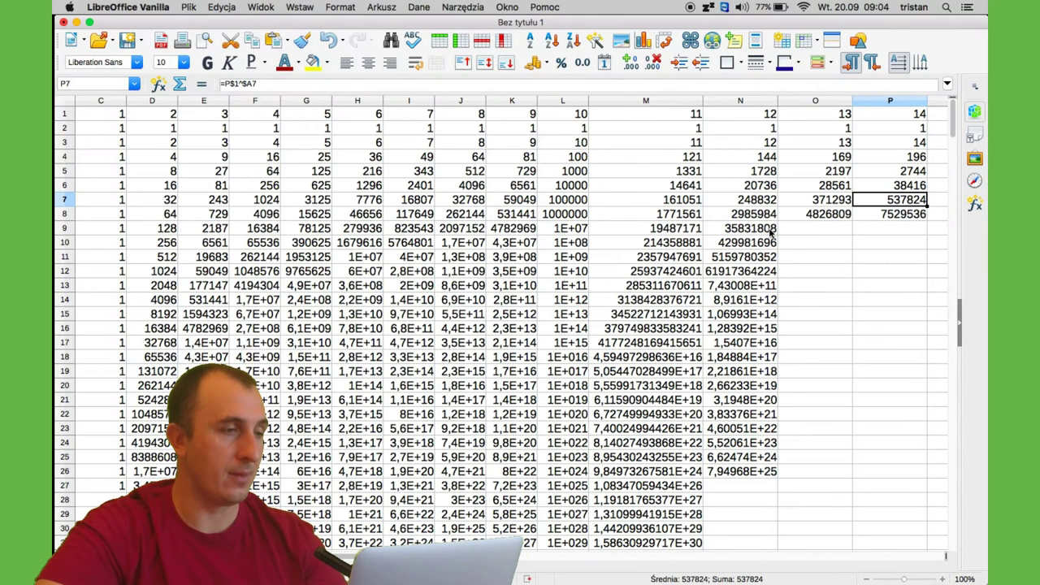
left_click(325, 140)
key("Down")
key("Down")
key("Down")
key("Down")
key("Down")
key("Down")
key("Down")
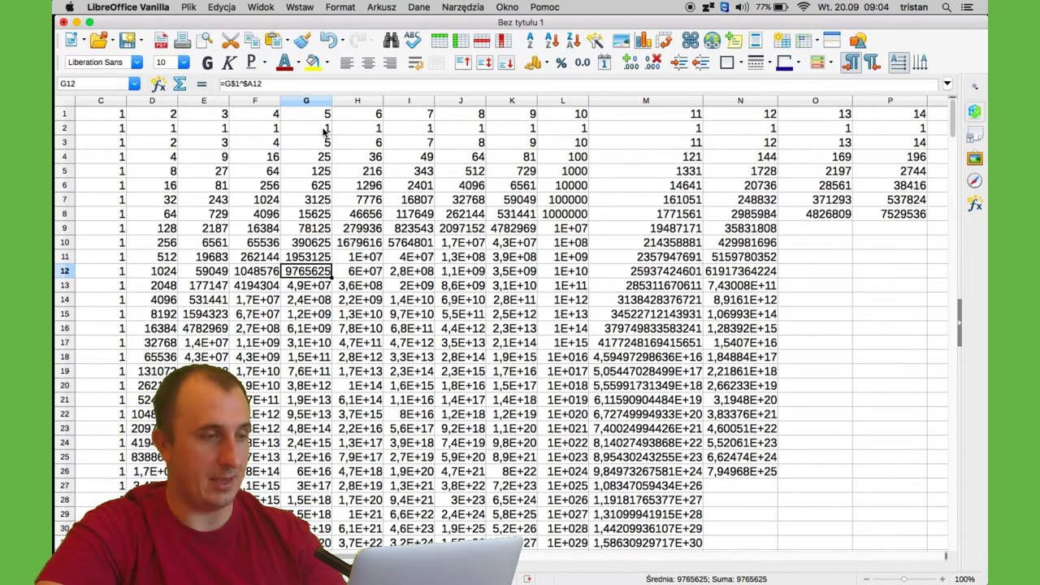
Complete the line for 5 in the text document with "zawsze 5" and start the line "6 -".
key("super+grave")
type("5 - 5")
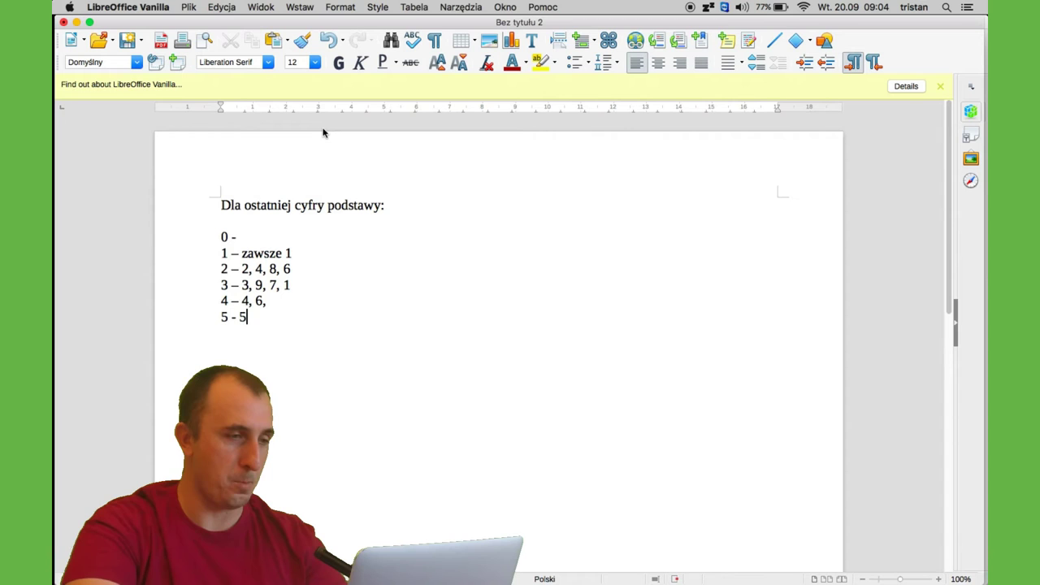
key("BackSpace")
type("zawsze 5")
key("Return")
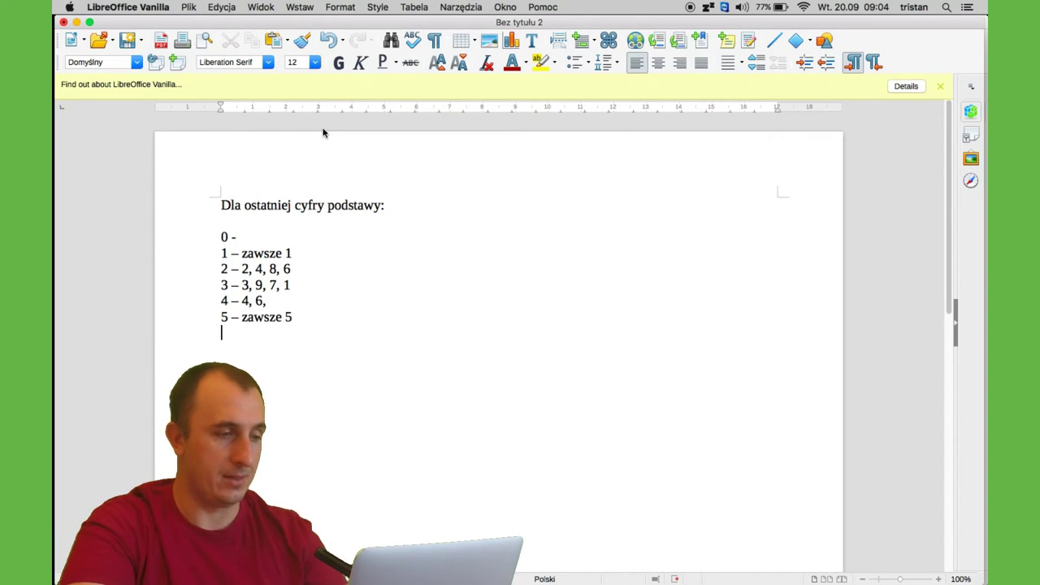
type("6 -")
Examine the powers of 6 and 7 in columns H and I, noting "zawsze 6" and "7, 9, 3, 1" in the text document.
key("super+grave")
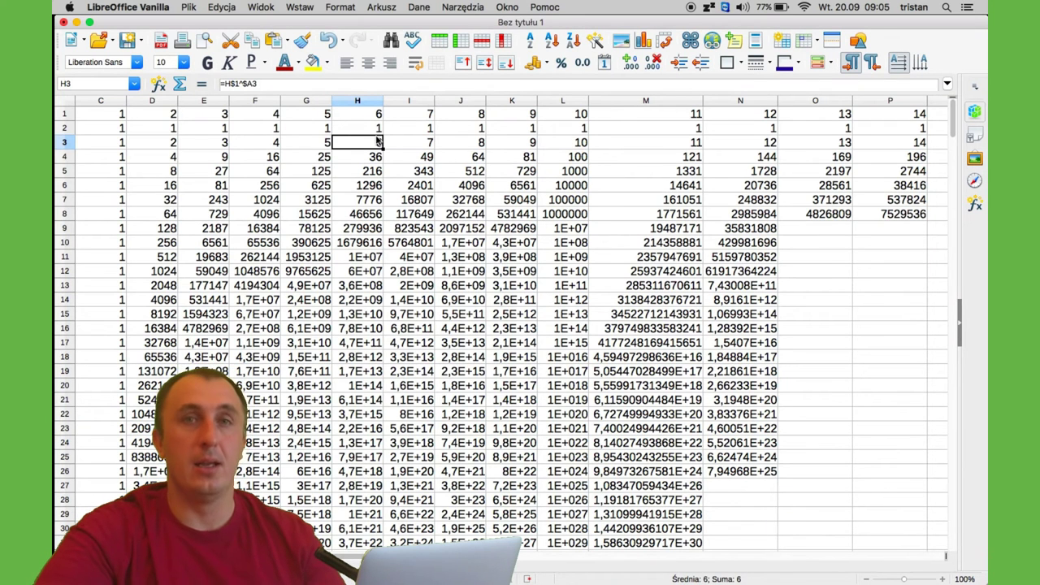
key("Down")
key("Down")
key("Down")
key("Down")
key("Down")
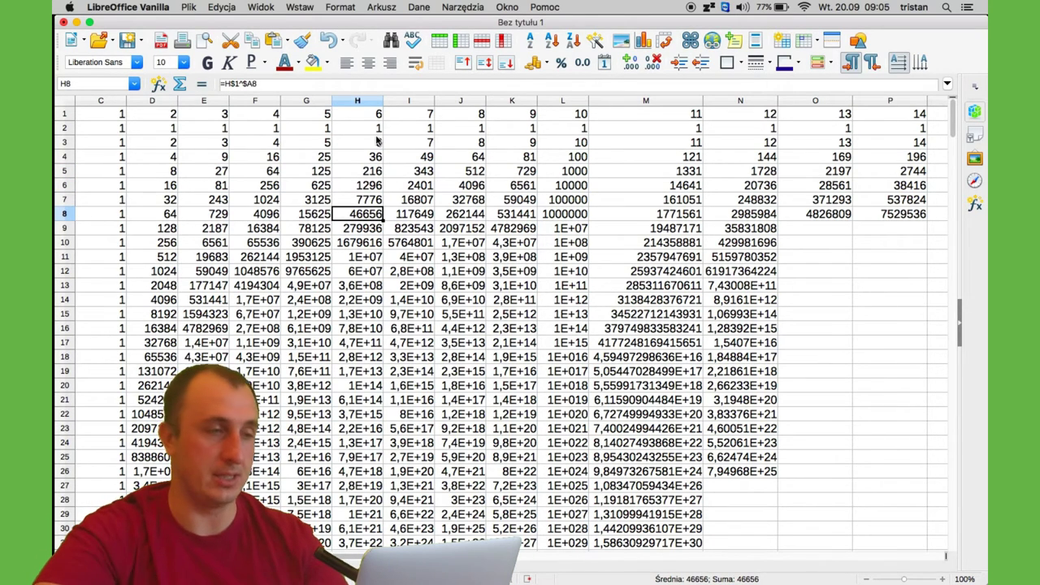
left_click(428, 141)
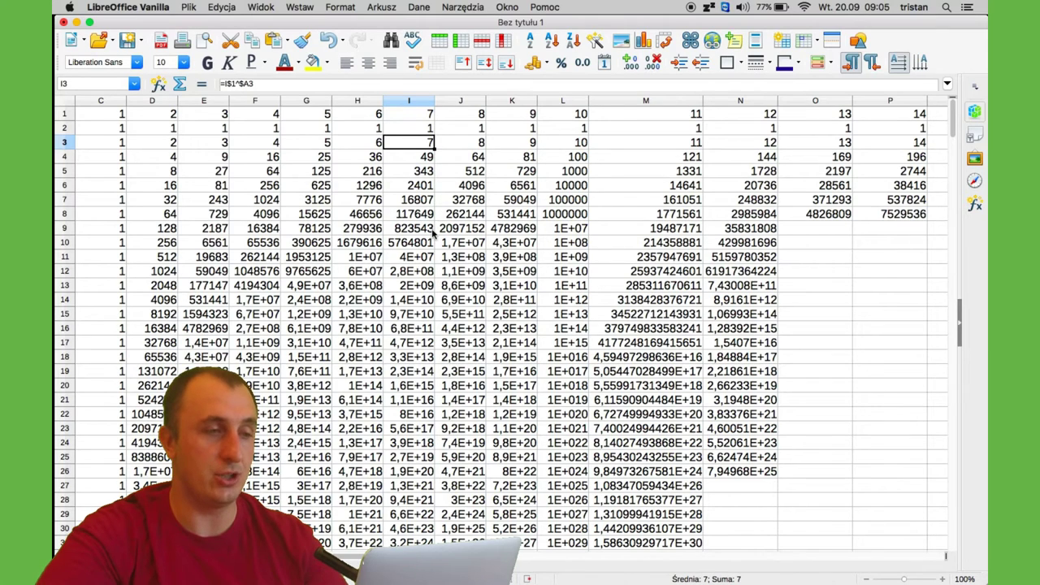
key("super+grave")
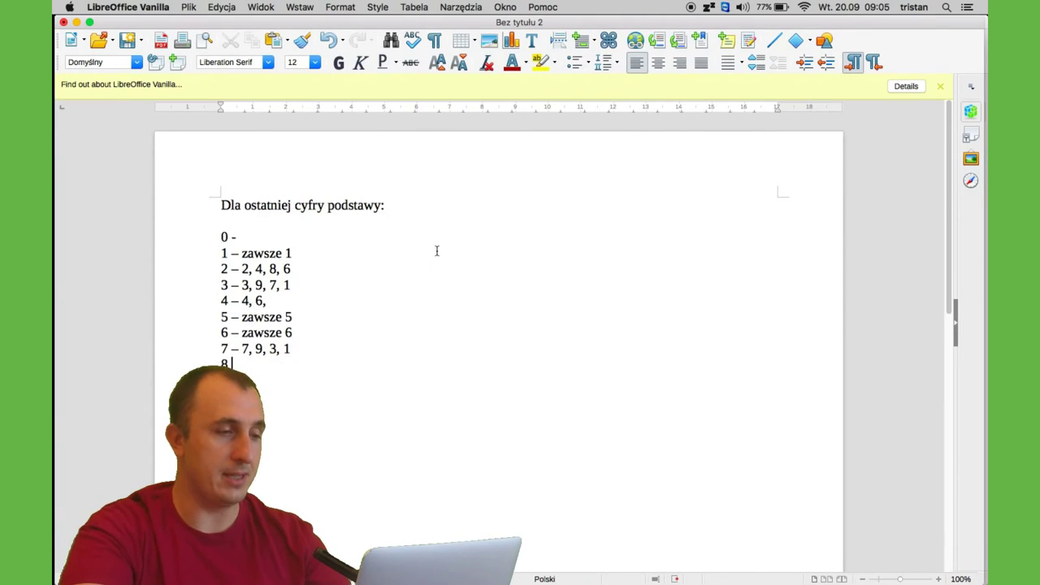
Widen column J to read the powers of 8 and note "8, 4, 2, 6" for 8 and "9, 1," for 9 in the document.
key("super+grave")
key("Down")
key("Down")
key("Down")
key("Down")
key("Down")
key("Down")
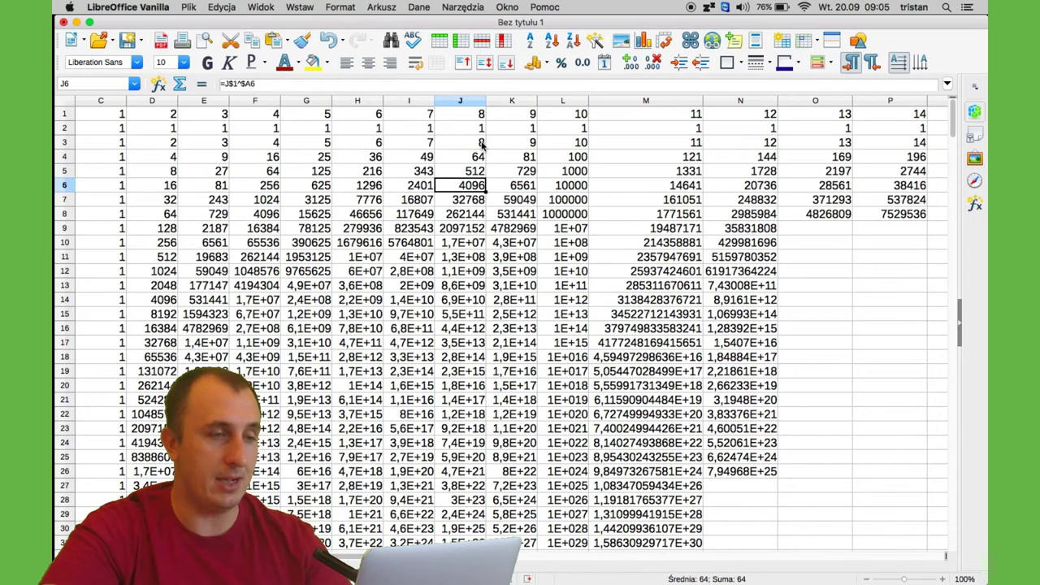
key("Down")
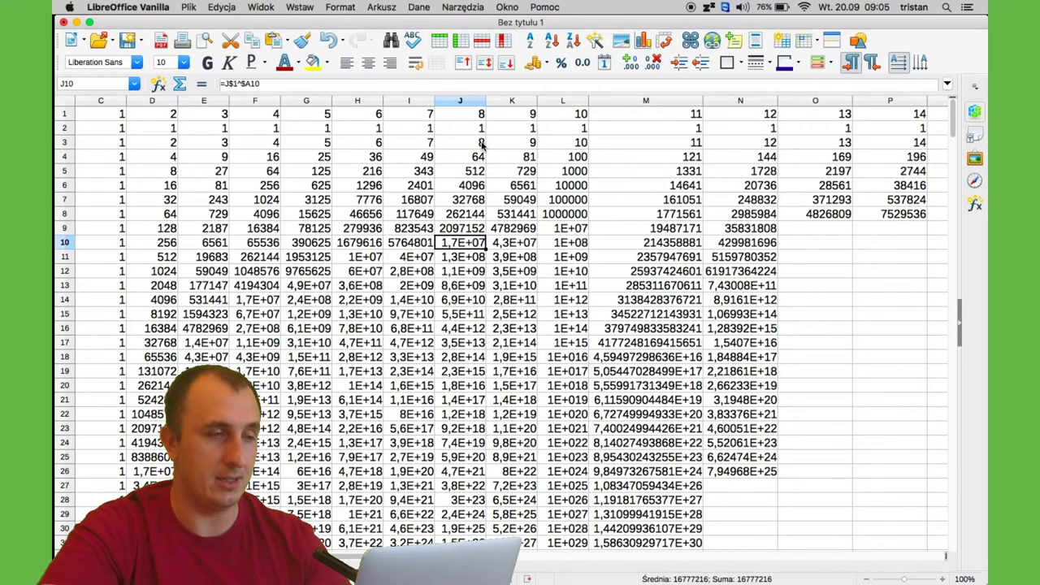
left_click_drag(486, 99, 508, 98)
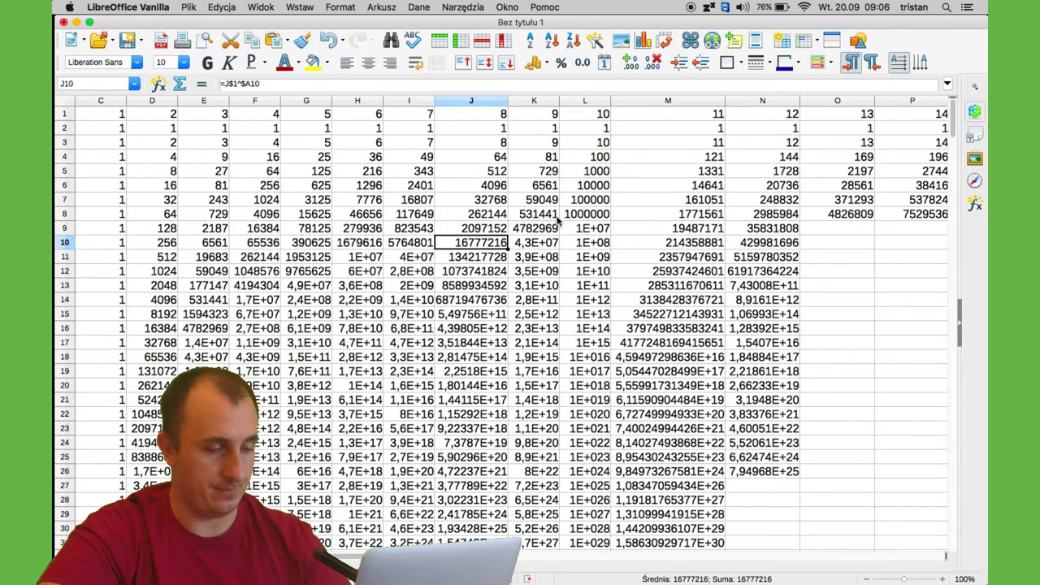
key("super+grave")
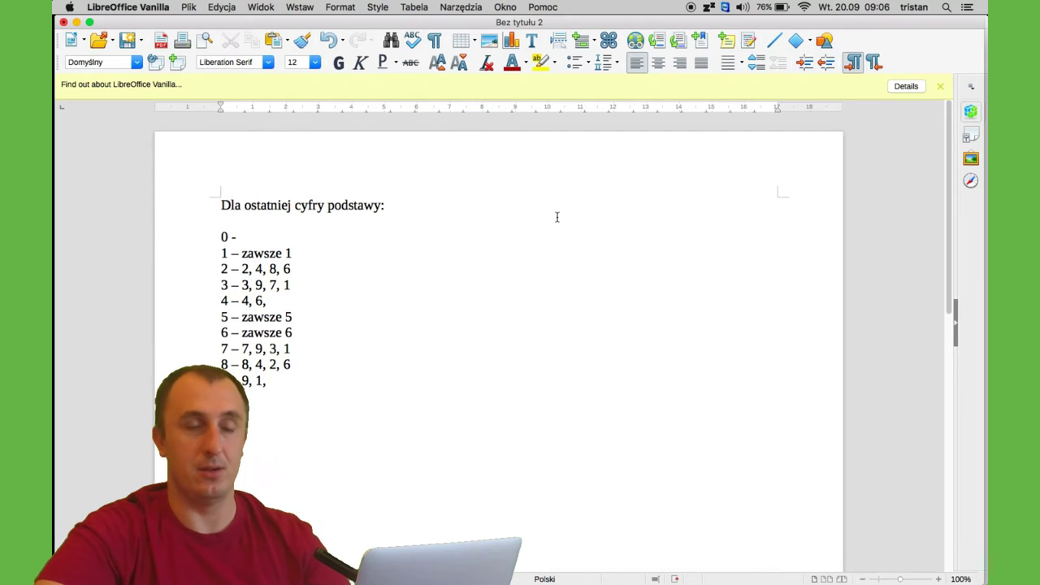
Return to the spreadsheet and widen column L to show the powers of 10 in full.
key("super+grave")
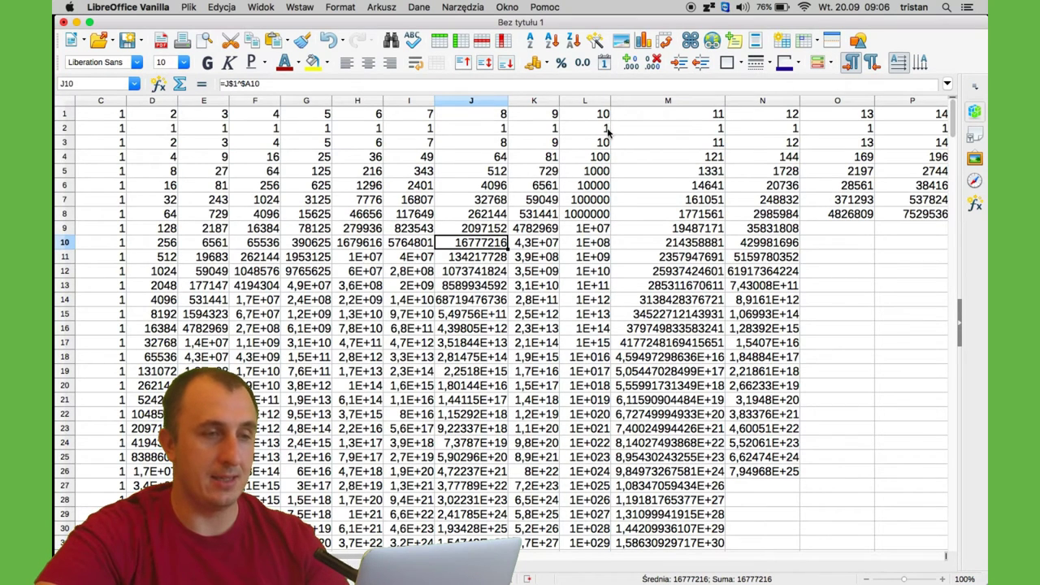
left_click_drag(611, 100, 663, 100)
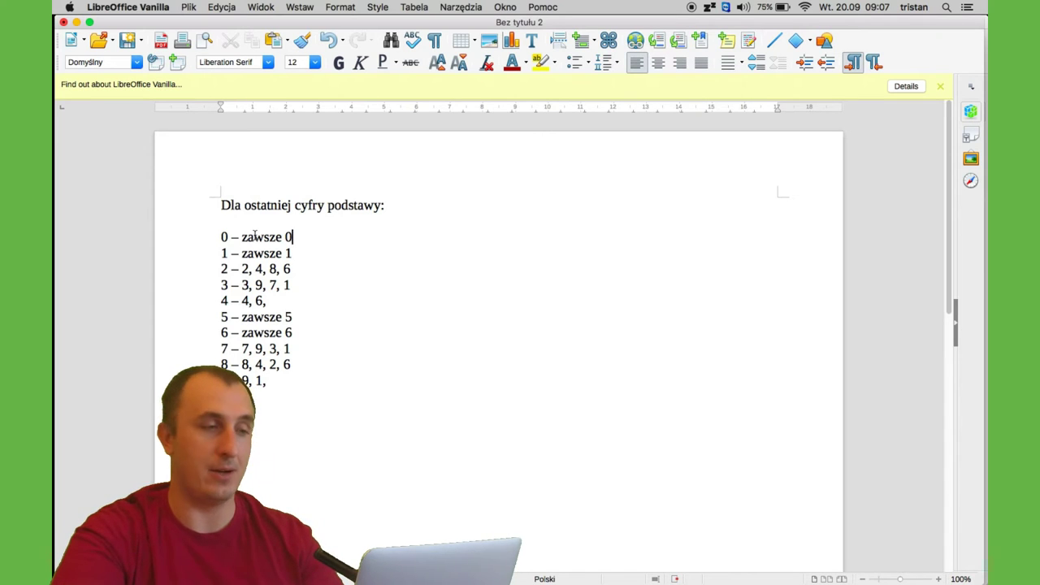
Replace "zawsze 0" on the line for 0 in the text document with "0, 0, 0, 0".
key("BackSpace")
key("BackSpace")
key("BackSpace")
key("BackSpace")
key("BackSpace")
key("BackSpace")
key("BackSpace")
key("BackSpace")
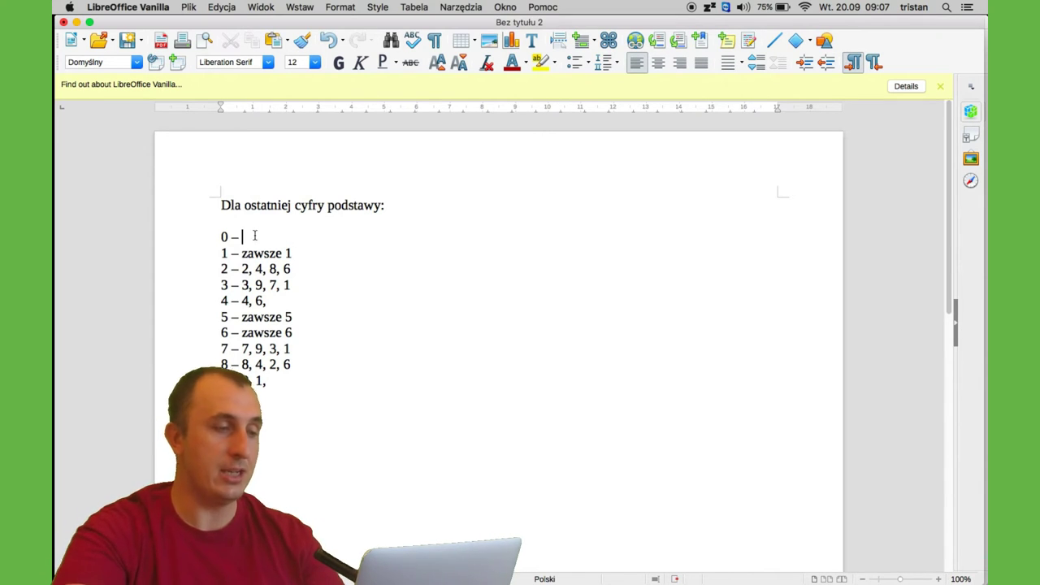
type("0, 0")
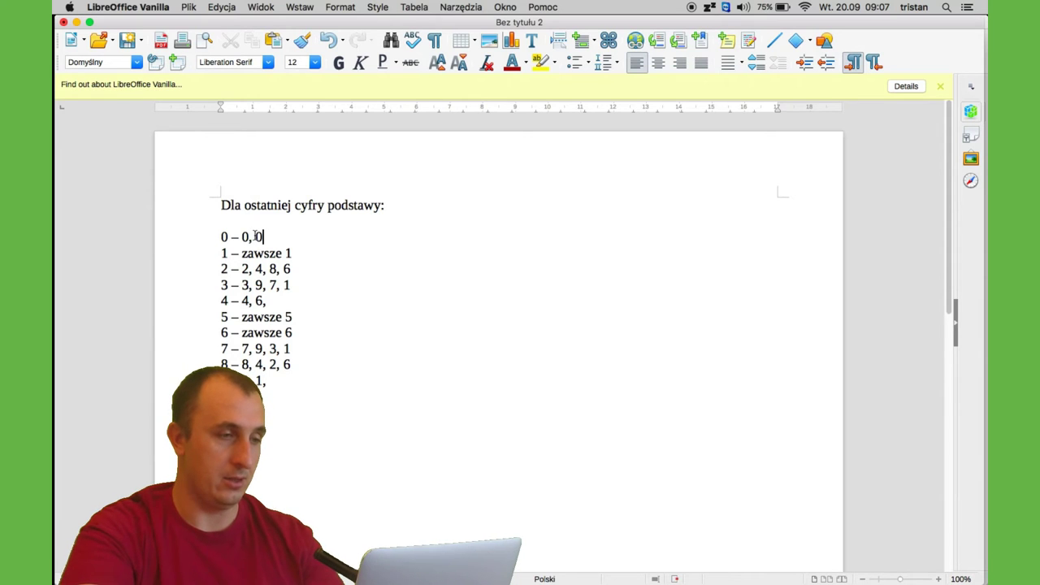
type(", 0, 0")
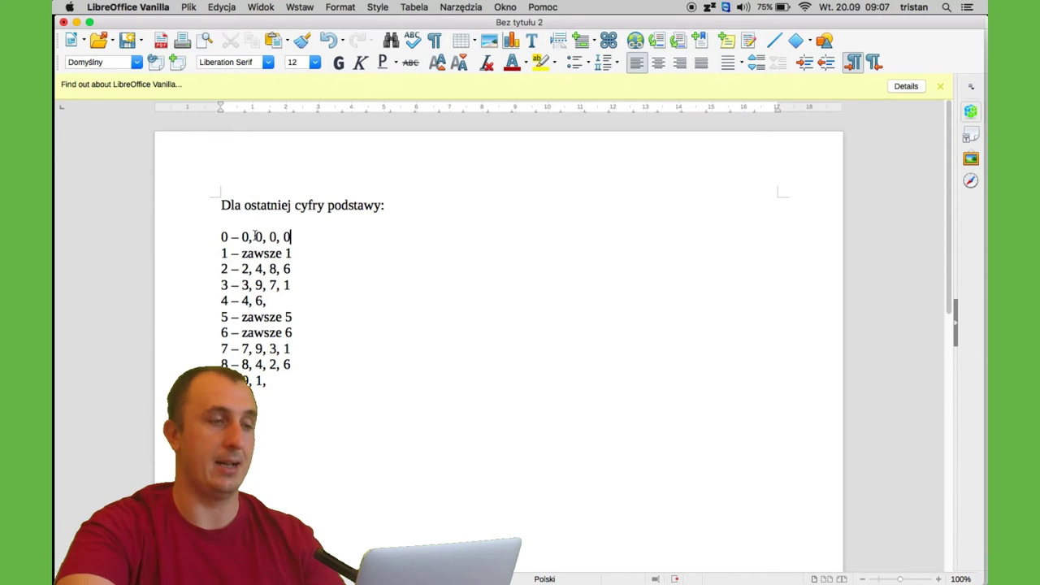
Rewrite the line for 1 as "1 – 1, 1, 1, 1", replacing the word "zawsze".
key("Down")
key("alt+Left")
key("alt+Left")
key("BackSpace")
key("BackSpace")
key("BackSpace")
key("BackSpace")
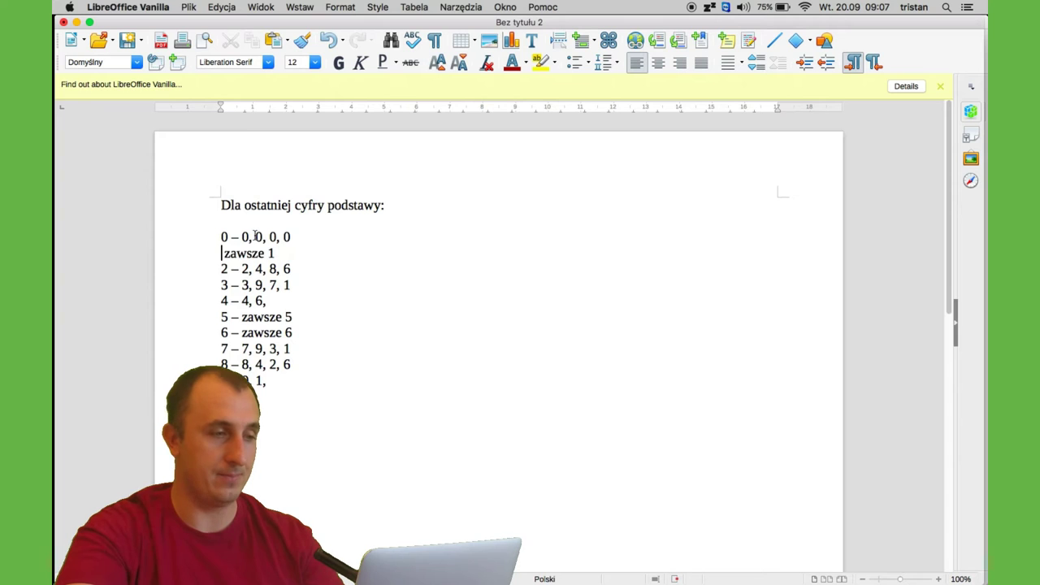
type("1 -")
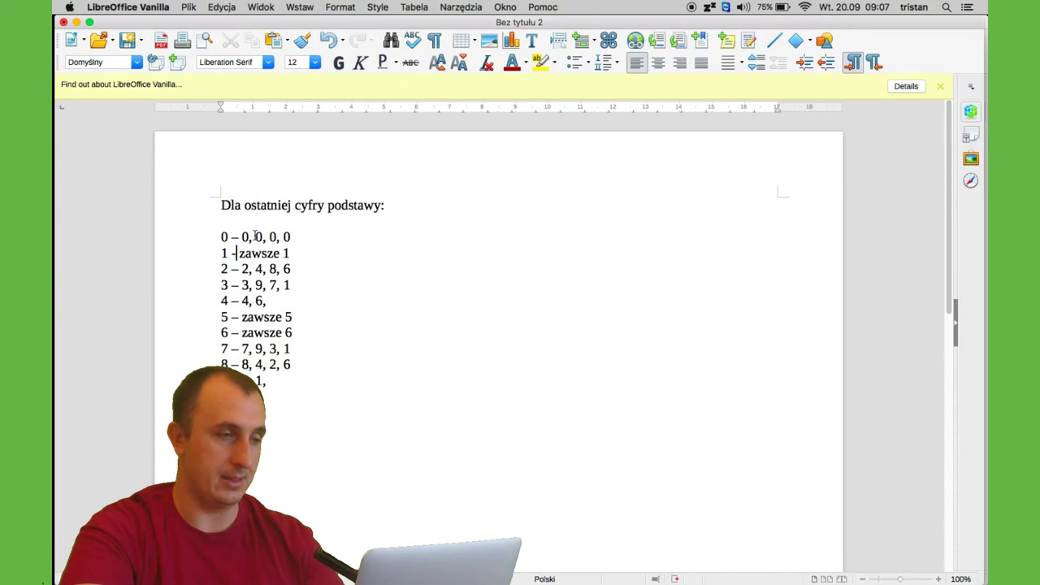
key("shift+Right")
key("shift+Right")
key("shift+Right")
key("shift+Right")
key("shift+Right")
key("shift+Right")
key("shift+Right")
key("shift+Right")
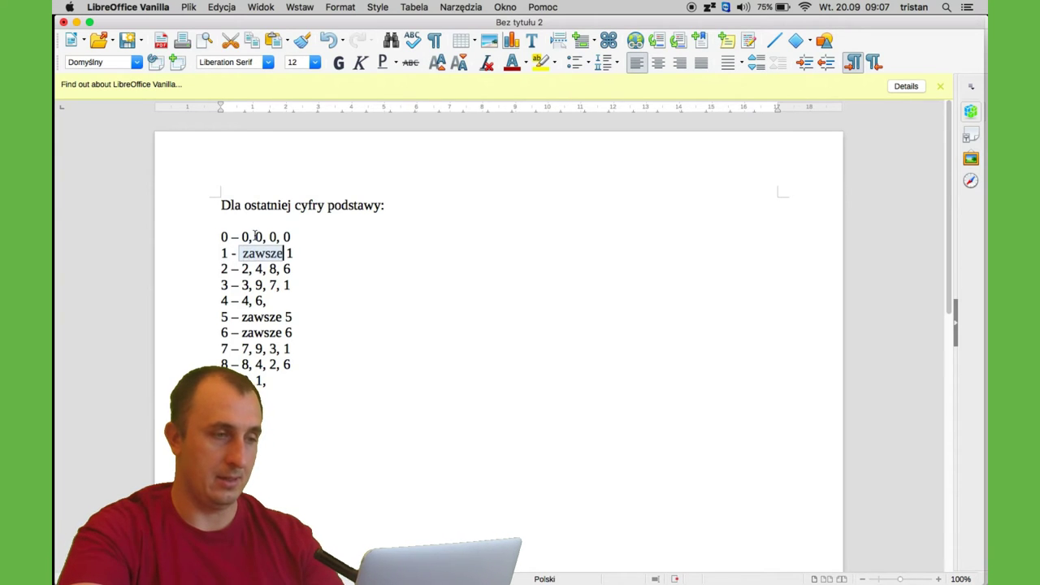
type("1, ")
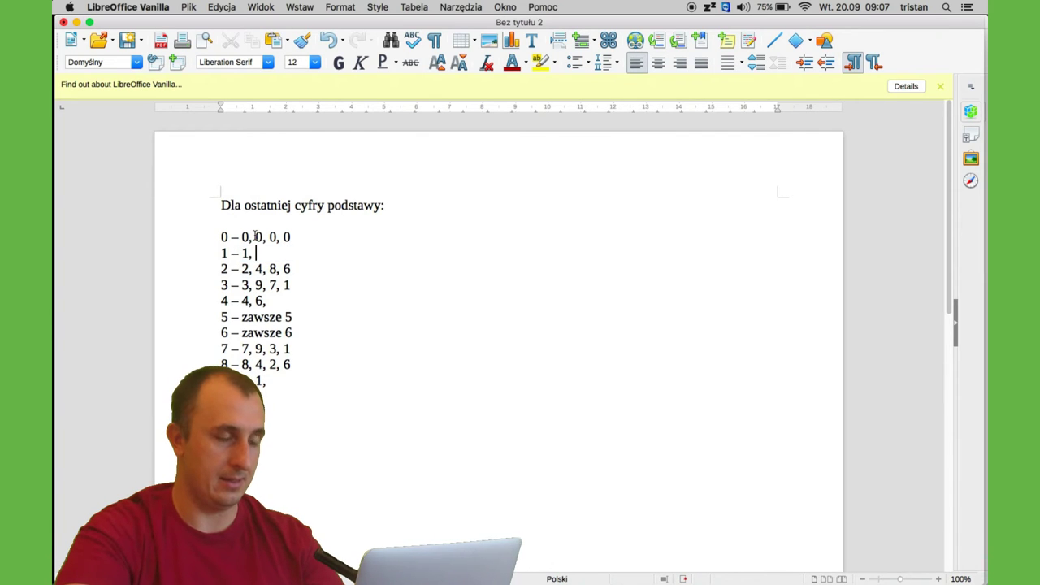
type("1, 1, 1")
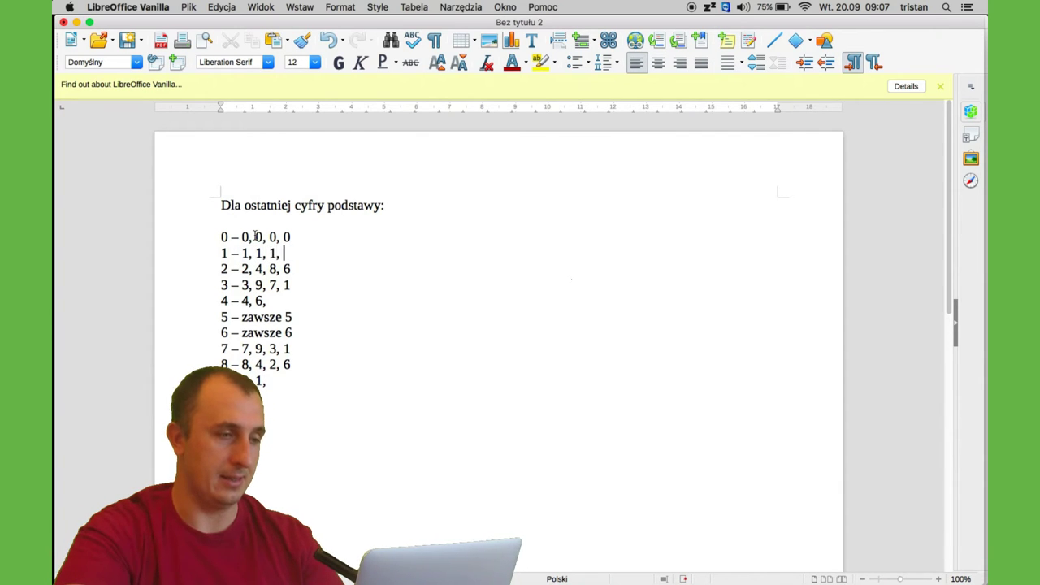
Extend the line for 4 to four digits, "4, 6, 4, 6".
key("Down")
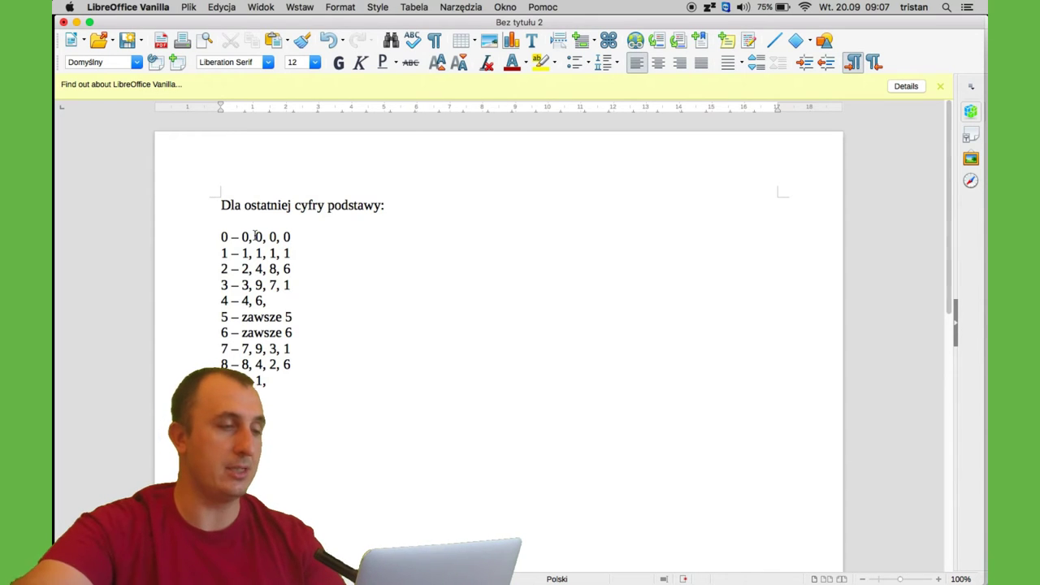
type("4, 6")
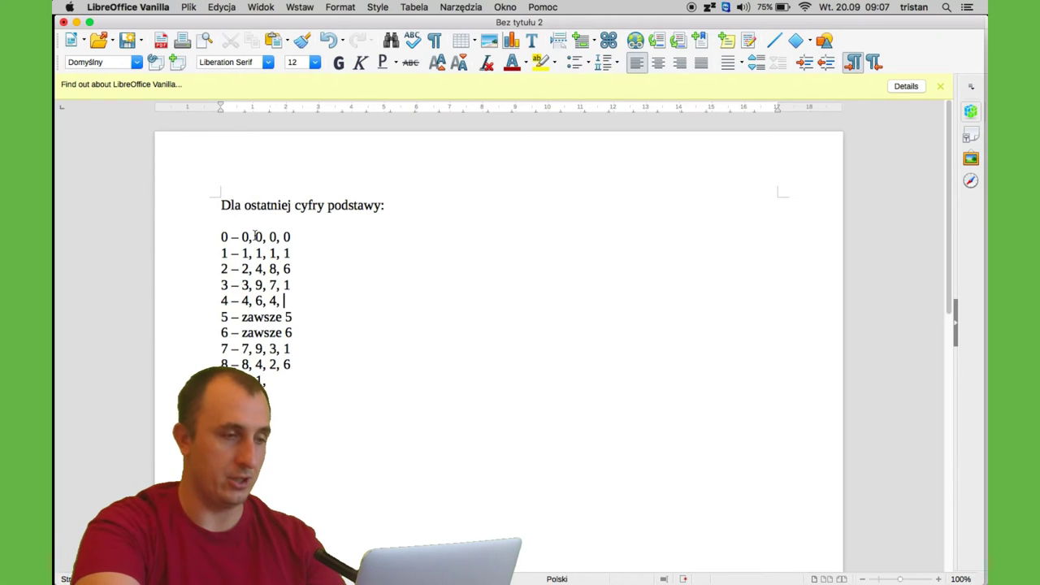
Replace "zawsze 5" on the line for 5 with "5, 5, 5, 5".
key("BackSpace")
key("BackSpace")
key("BackSpace")
key("BackSpace")
key("BackSpace")
key("BackSpace")
key("BackSpace")
key("BackSpace")
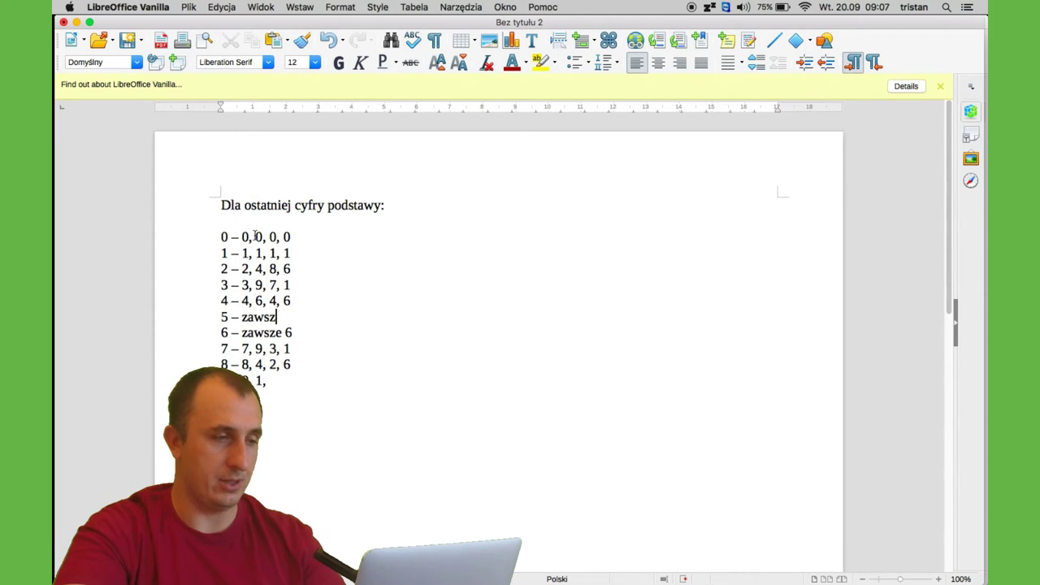
type("5")
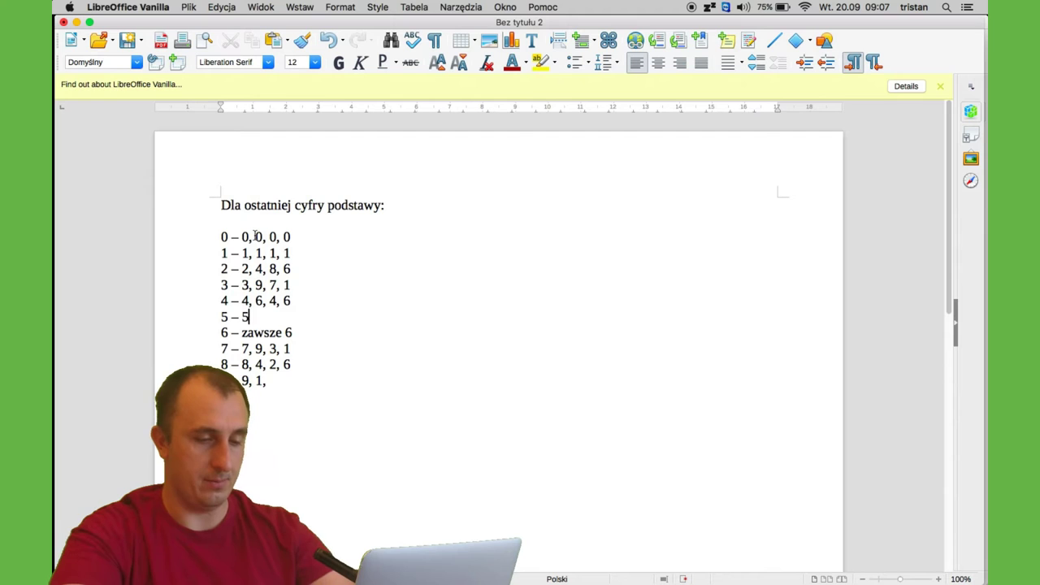
type(", 5")
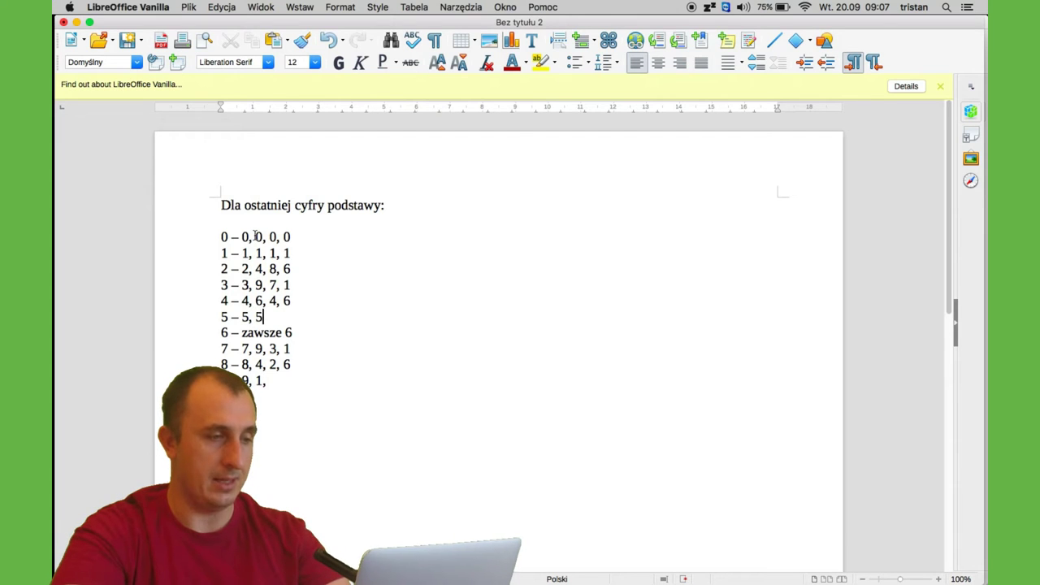
type(", 5, ")
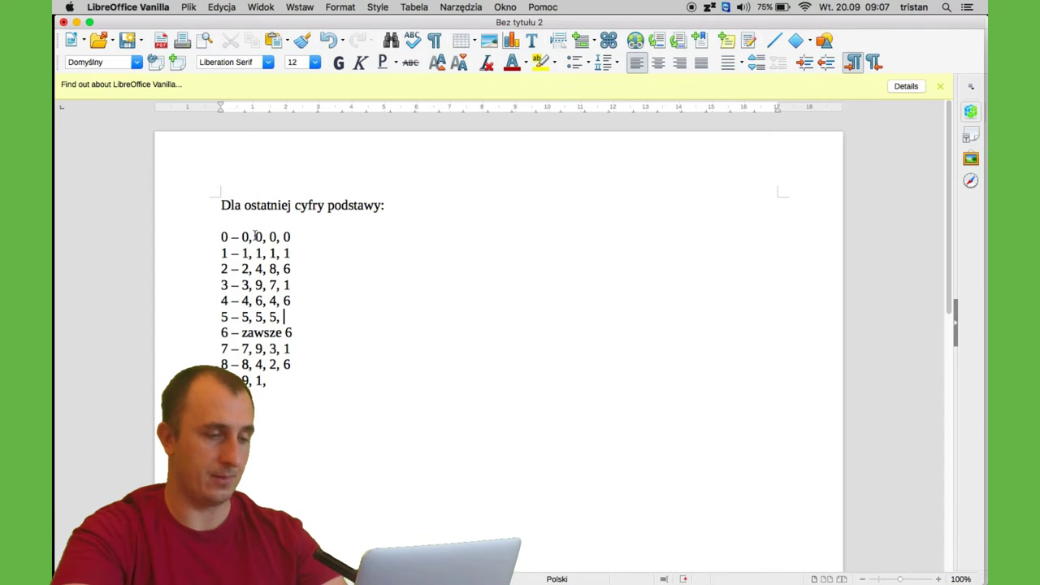
type("5")
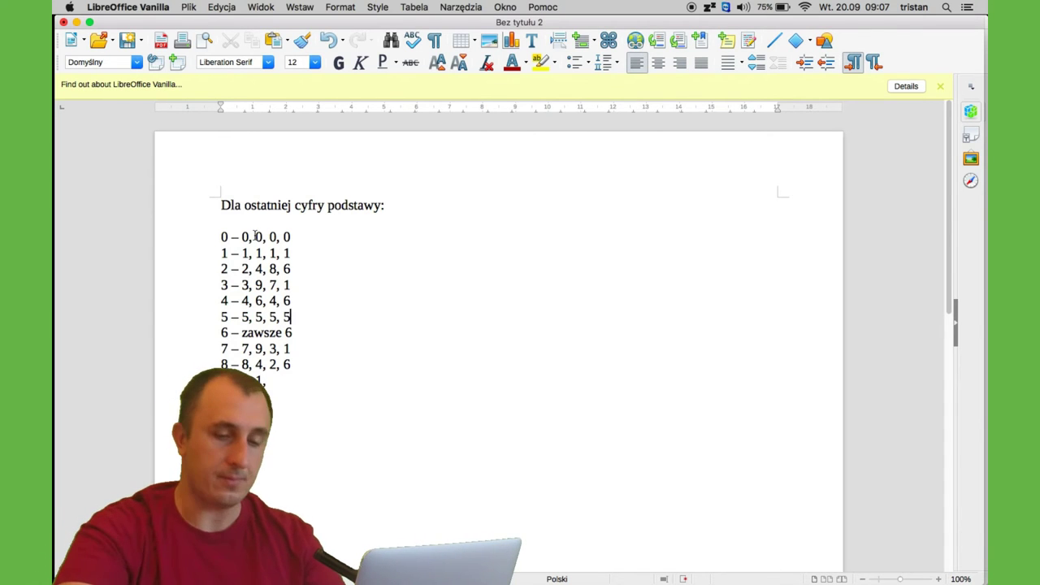
Replace "zawsze 6" on the line for 6 with "6, 6, 6, 6".
key("BackSpace")
key("BackSpace")
key("BackSpace")
key("BackSpace")
key("BackSpace")
key("BackSpace")
key("BackSpace")
key("BackSpace")
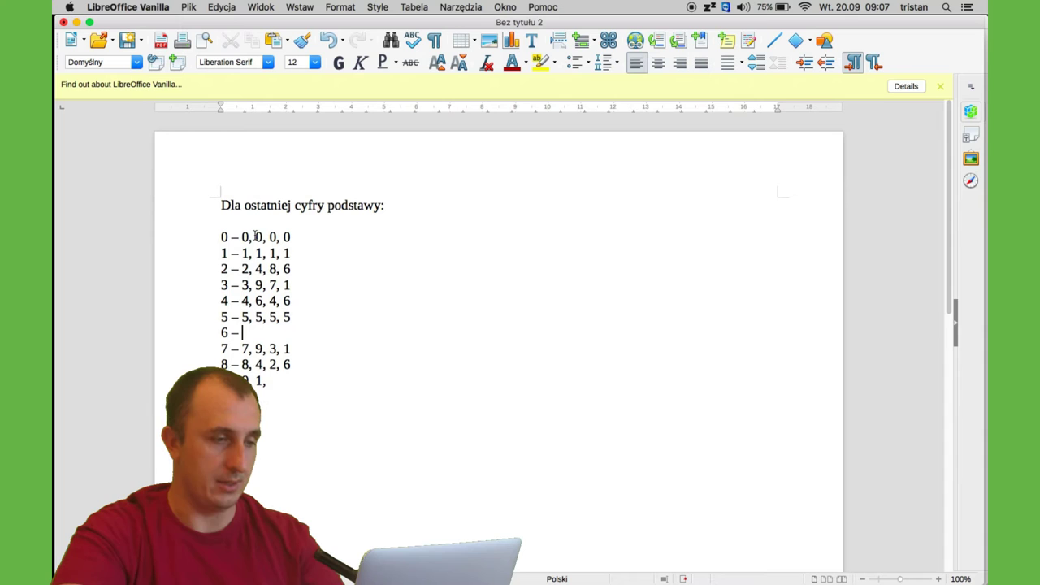
type("6")
type(",")
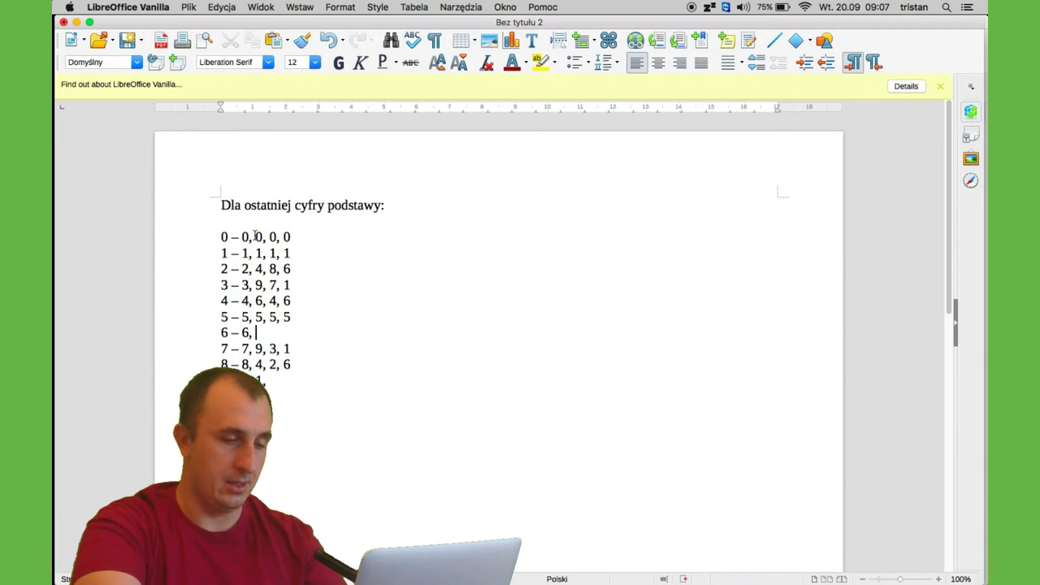
type(" 6, 6")
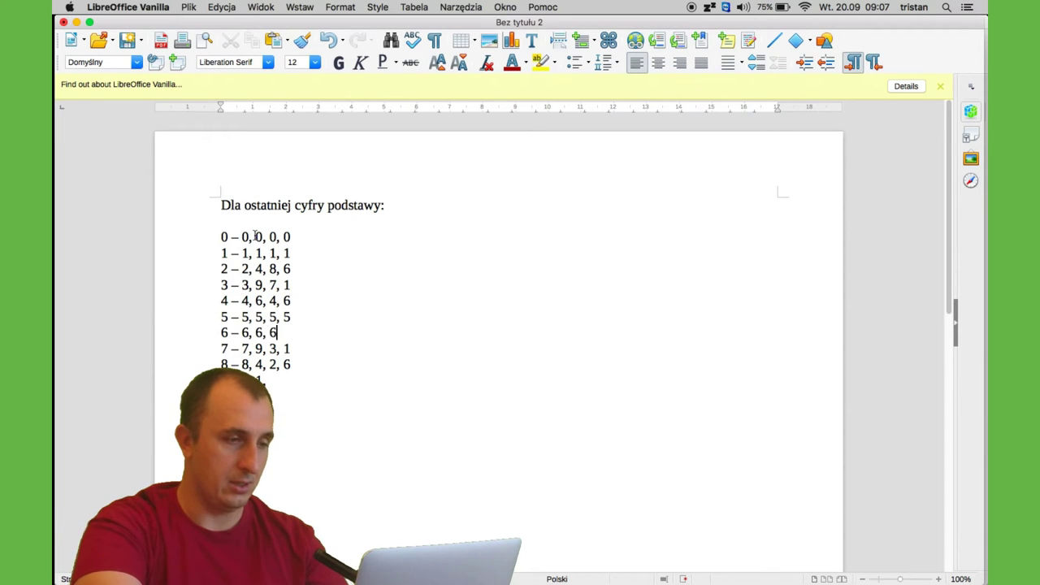
type(", 6")
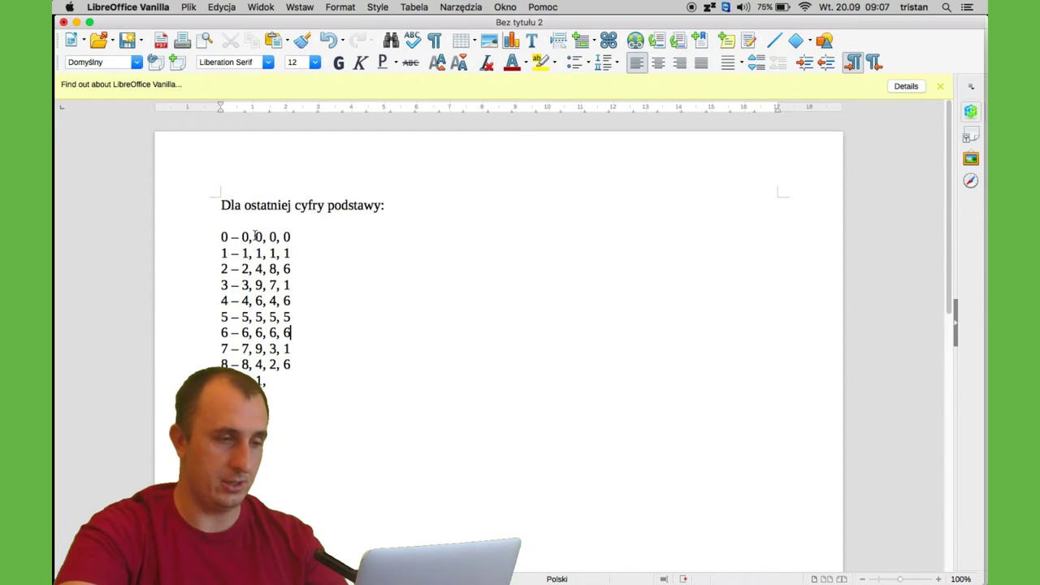
Extend the line for 9 to four digits, "9, 1, 9, 1".
key("Down")
key("Down")
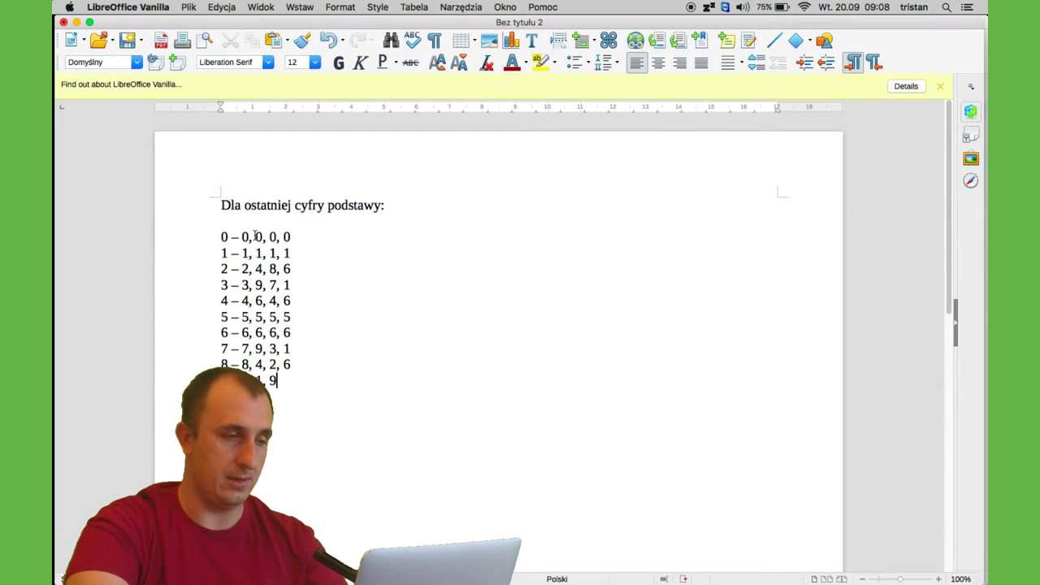
type(", 1")
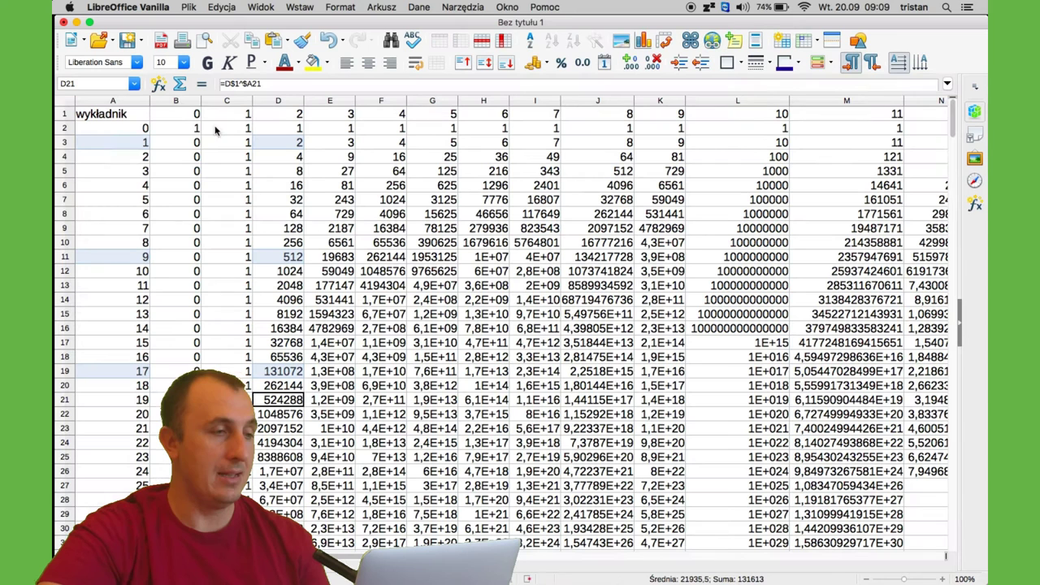
In the powers spreadsheet, insert an empty column right after the "wykładnik" column and head it "Reszta".
left_click(165, 102)
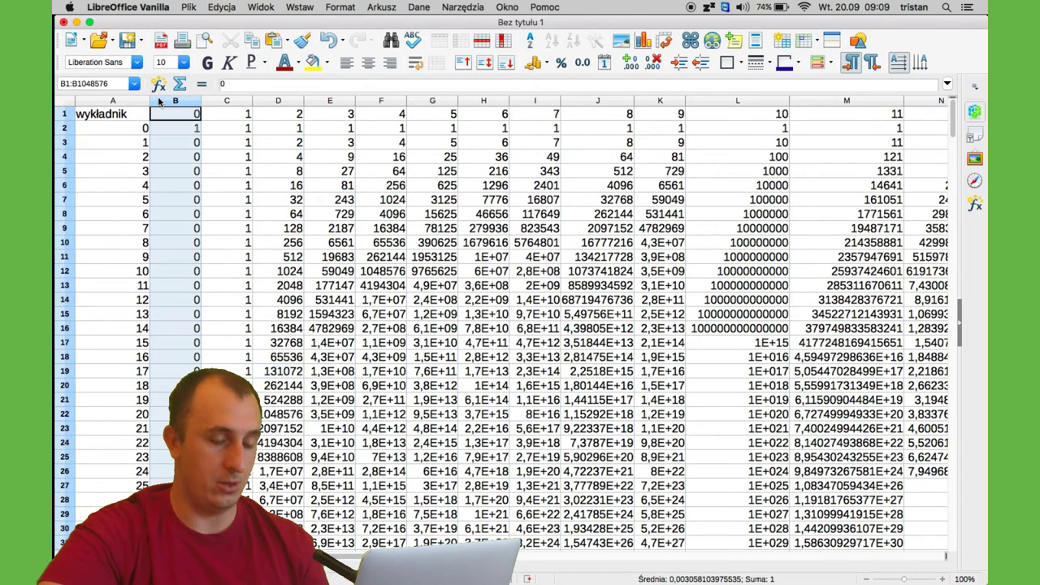
right_click(159, 102)
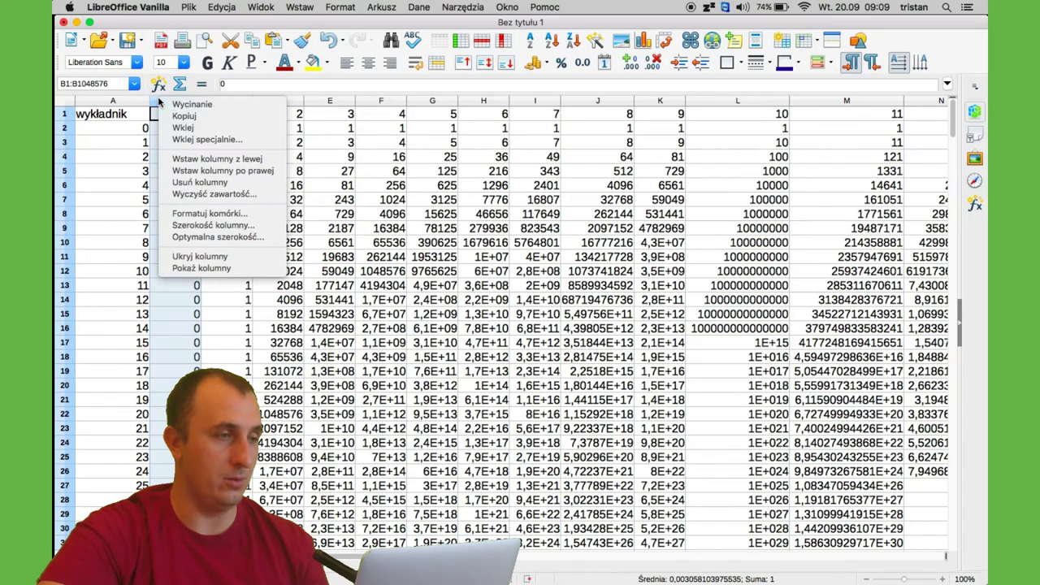
left_click(215, 160)
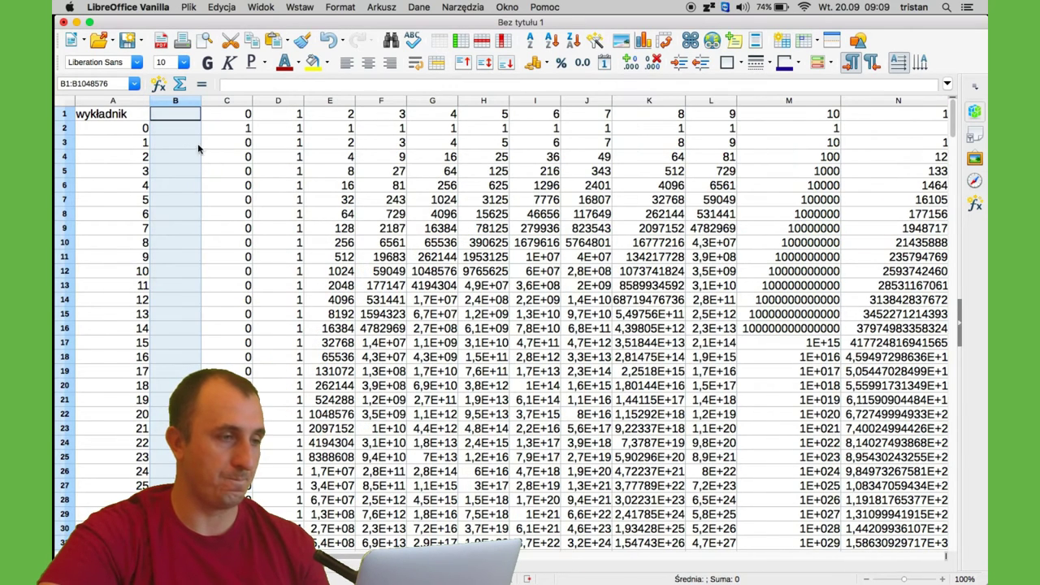
type("Reszta")
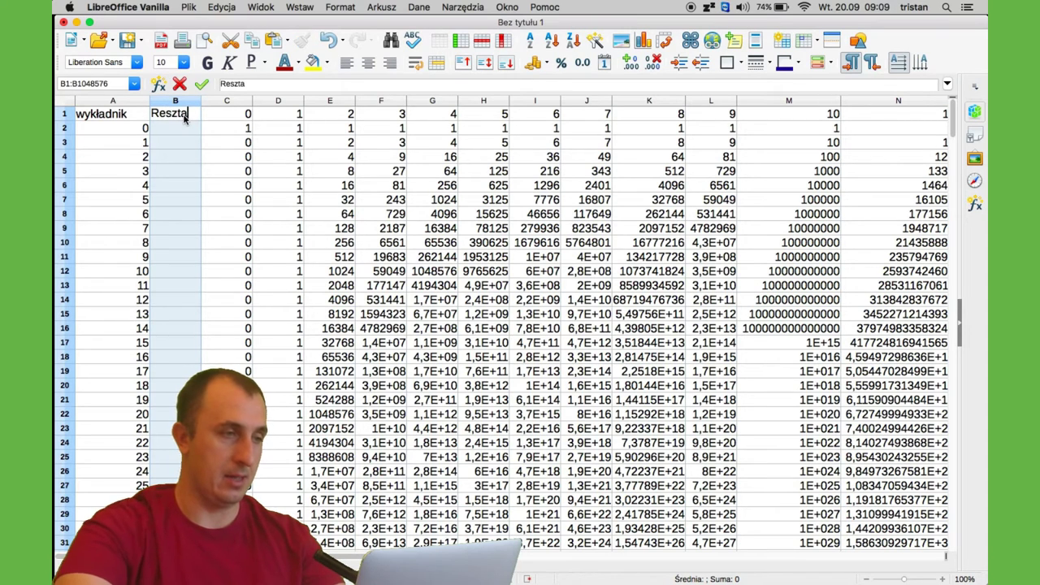
key("Return")
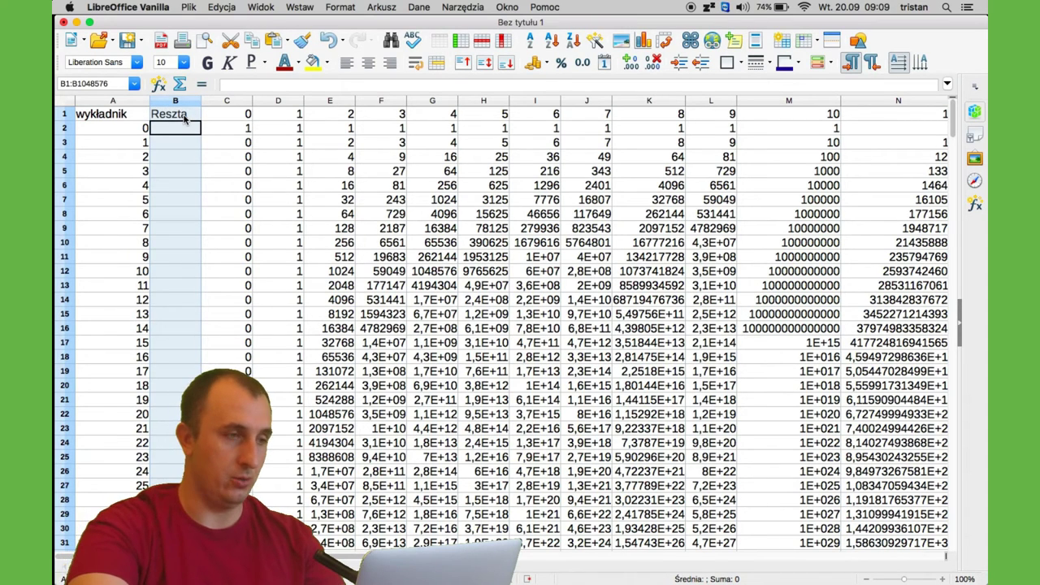
Enter =MOD(A2;4) in B2 and fill it down the Reszta column for all exponents.
type("=mod(")
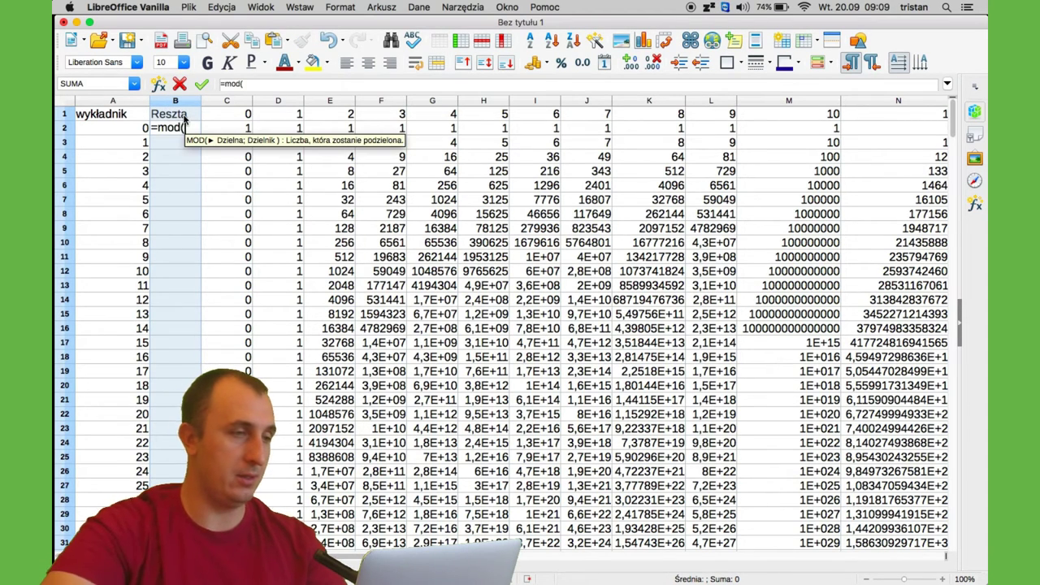
left_click(130, 126)
type(";")
type("2)")
key("Return")
left_click(174, 127)
double_click(200, 135)
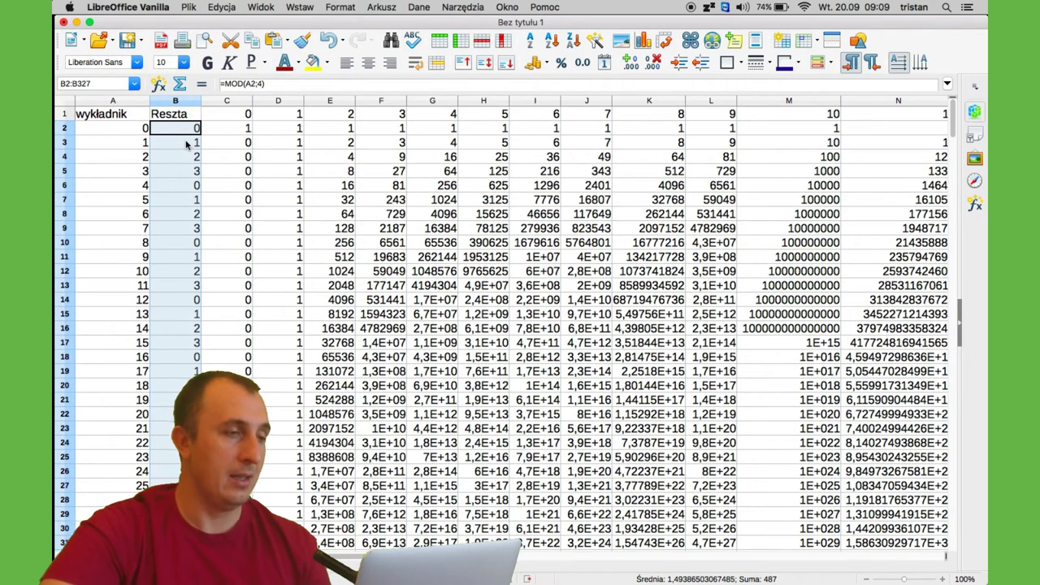
Mark the remainder-1 cells for exponents 1, 9 and 13 together with the matching powers of 2 to compare last digits.
left_click(343, 144)
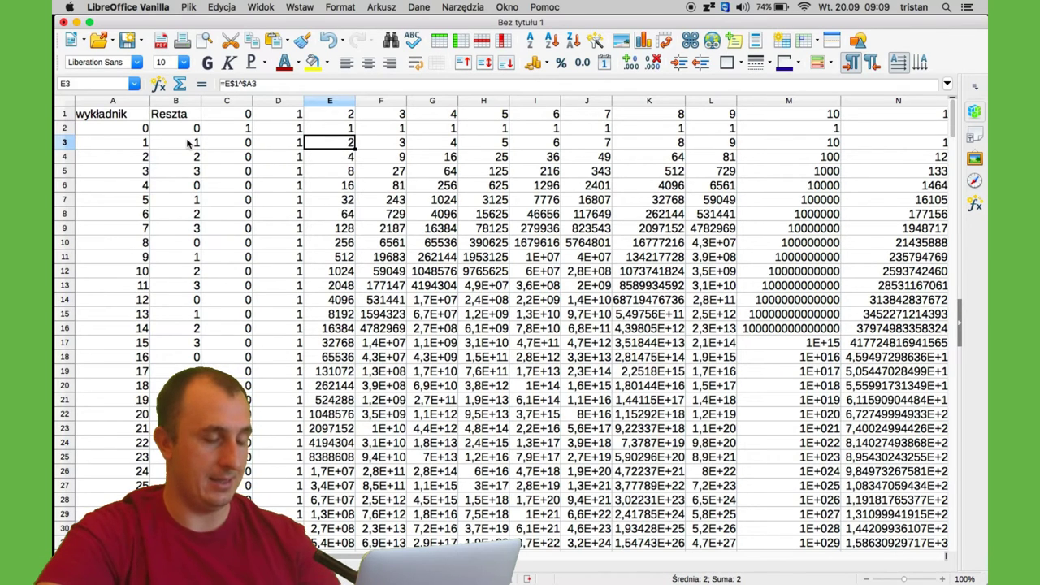
left_click(188, 143, "super")
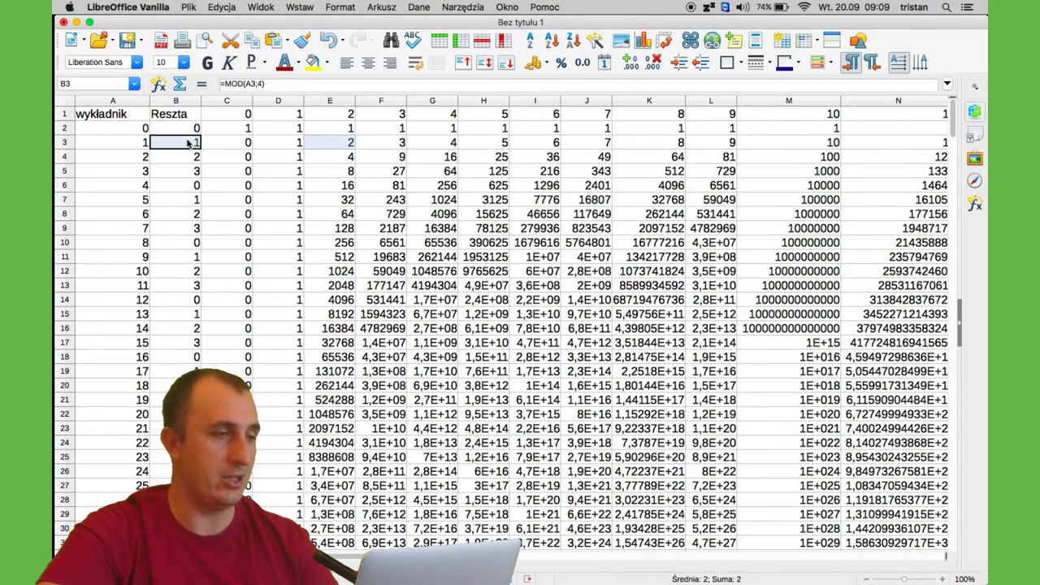
left_click(340, 259, "super")
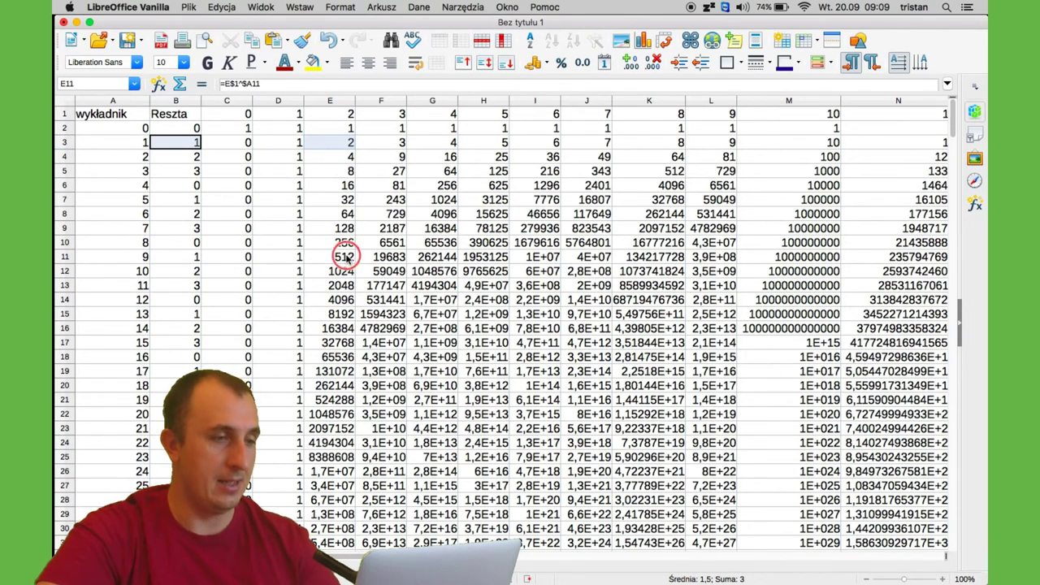
left_click(195, 257, "super")
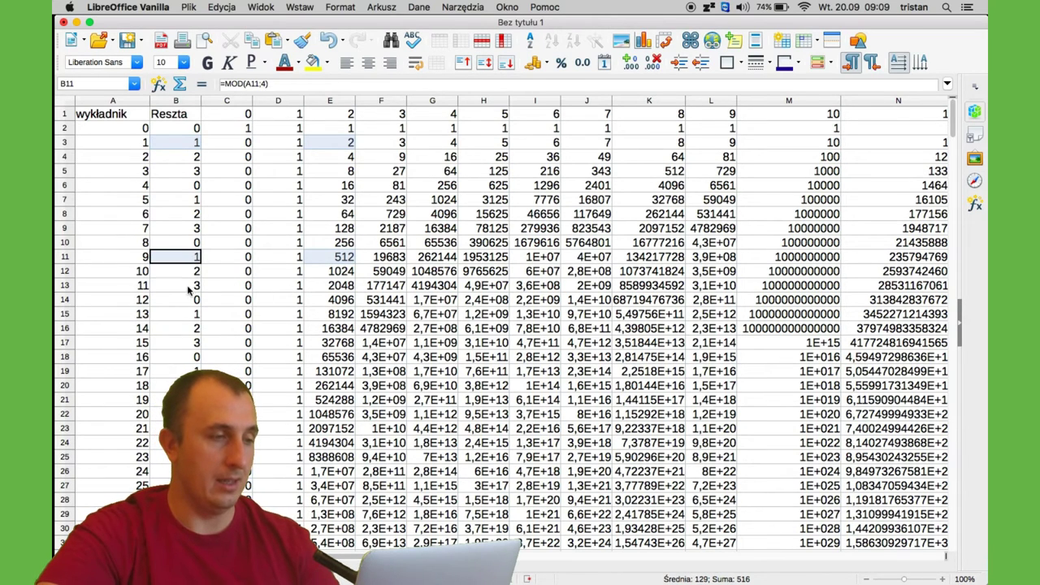
left_click(195, 328, "super")
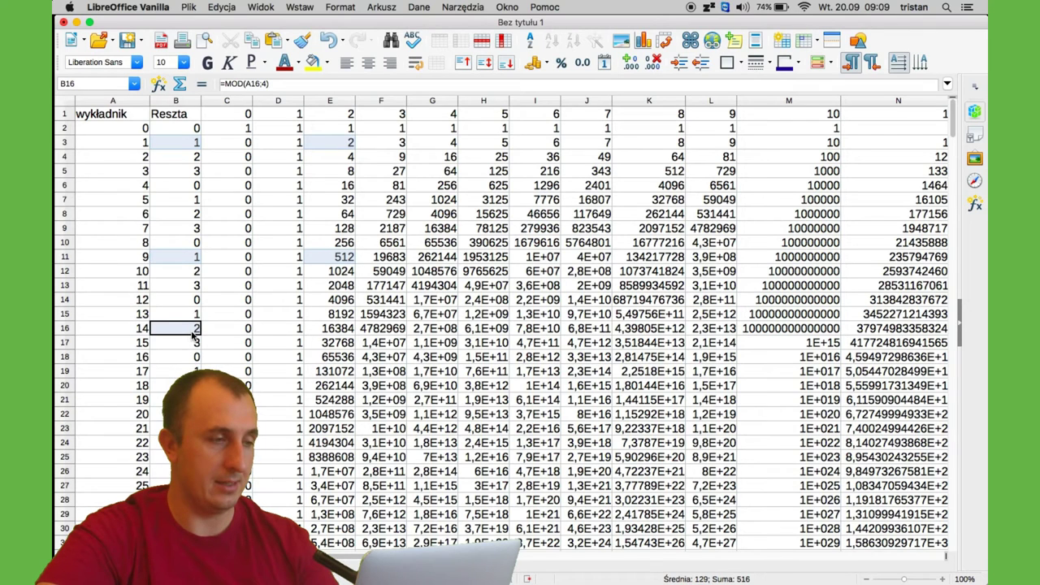
left_click(194, 314, "super")
left_click(195, 328, "super")
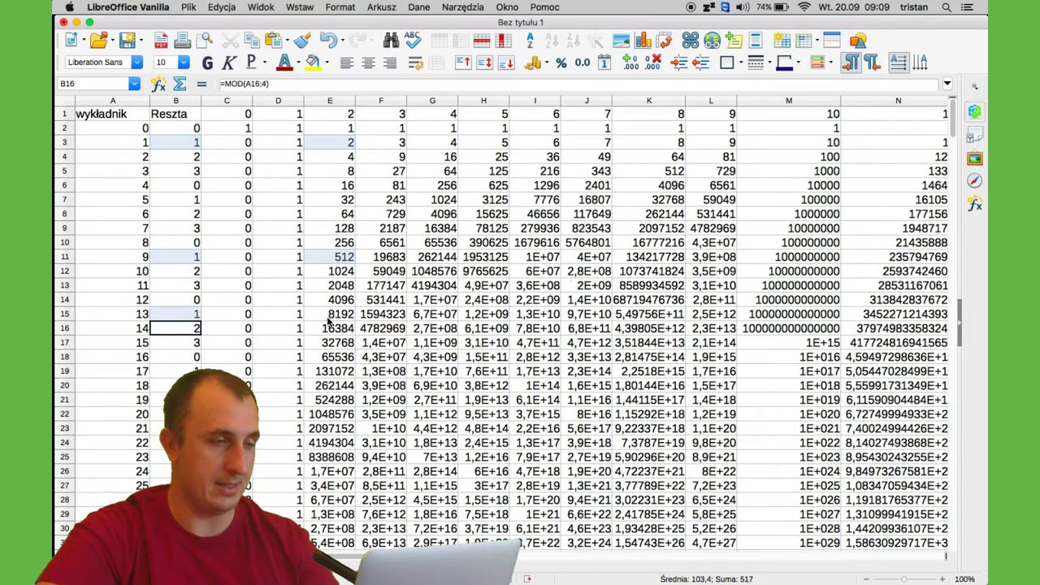
left_click(335, 314, "super")
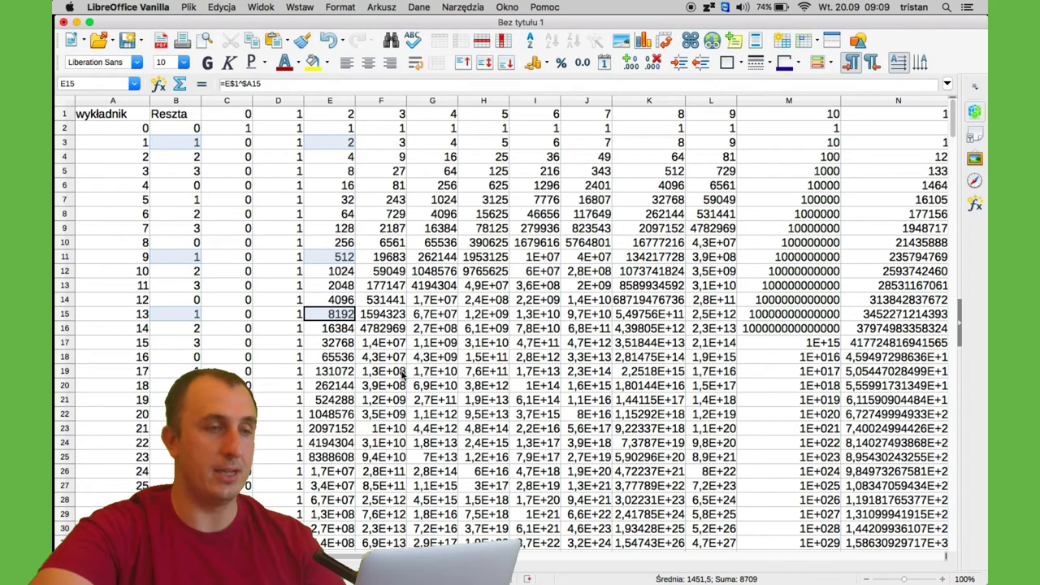
Highlight the first digit of the cycle for 2 in the text document, then return to the spreadsheet.
key("super+grave")
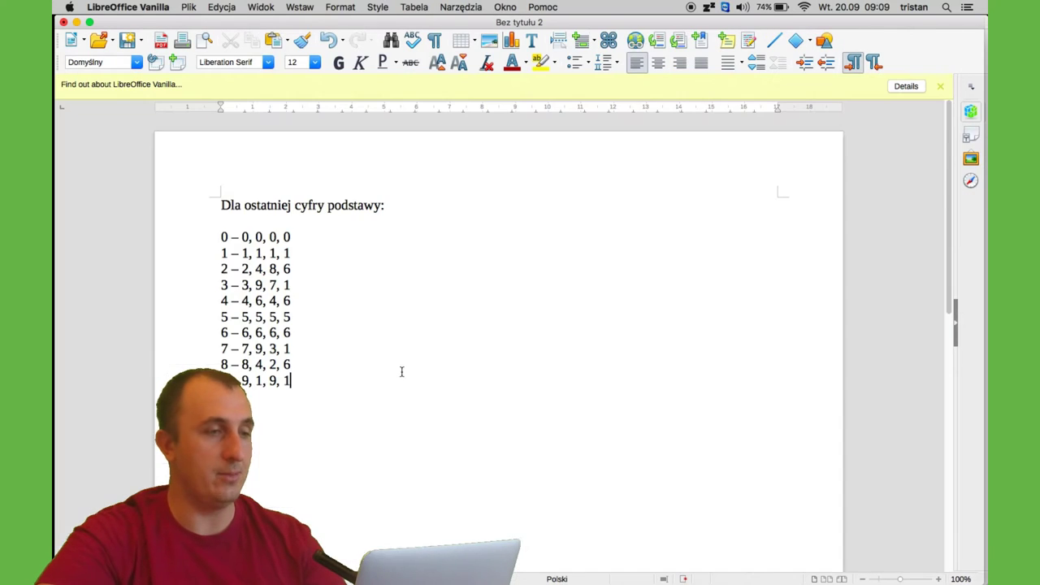
left_click_drag(241, 269, 250, 269)
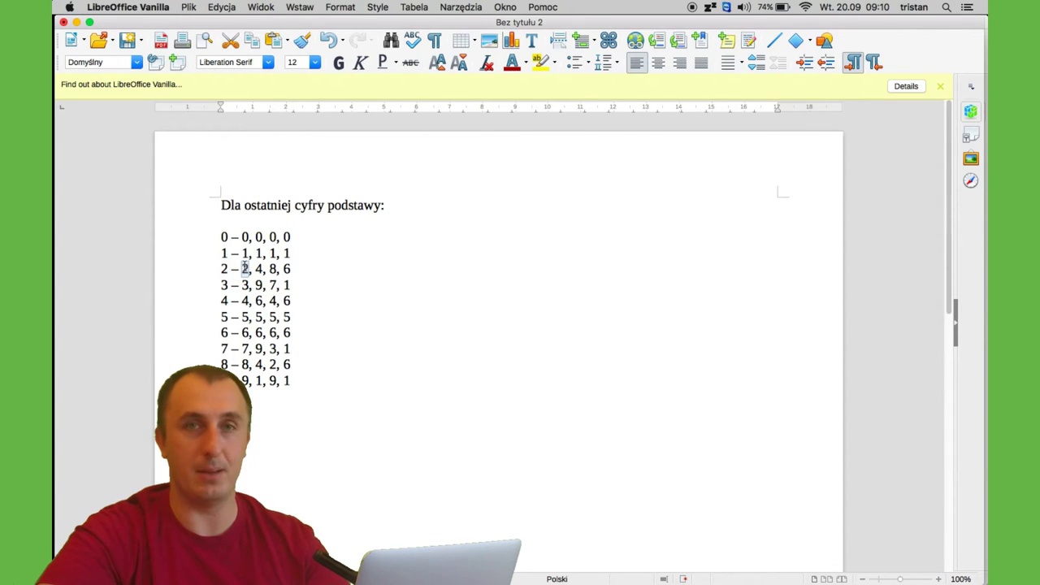
key("super+grave")
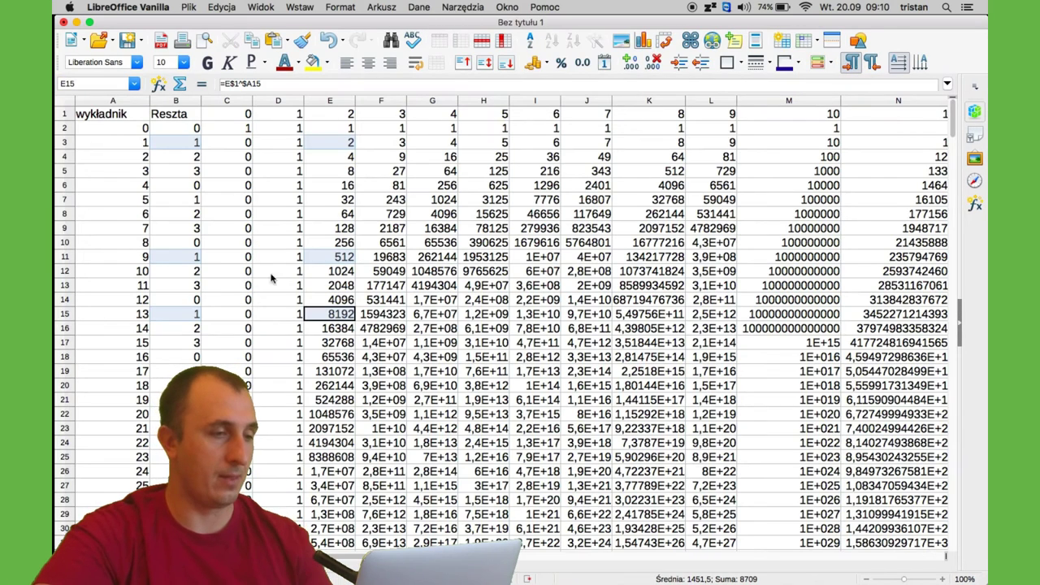
Compare the remainders with the powers of 2 for exponents 2, 3, 10, 11 and 8.
left_click(184, 157)
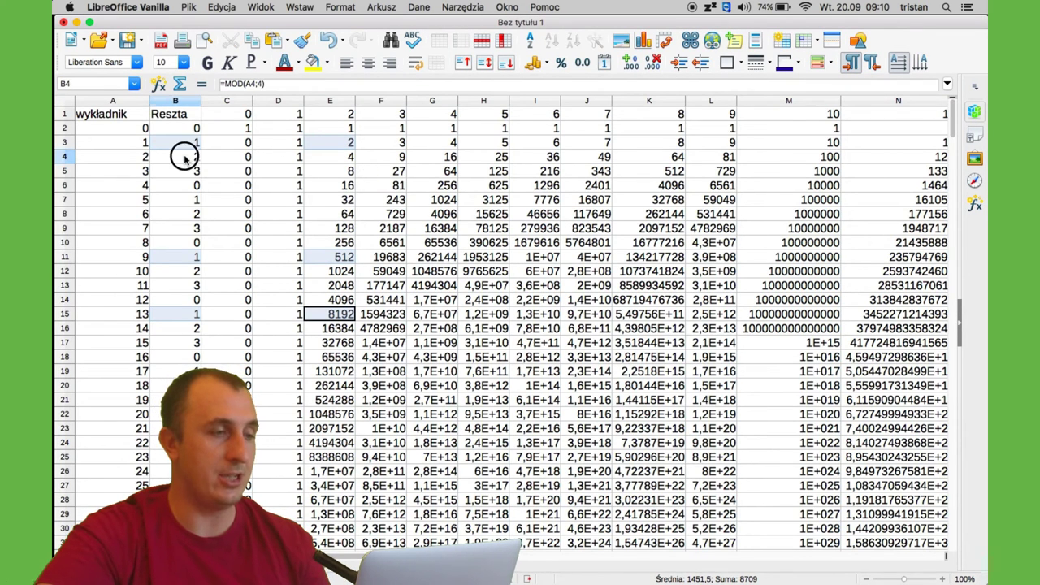
left_click(345, 157)
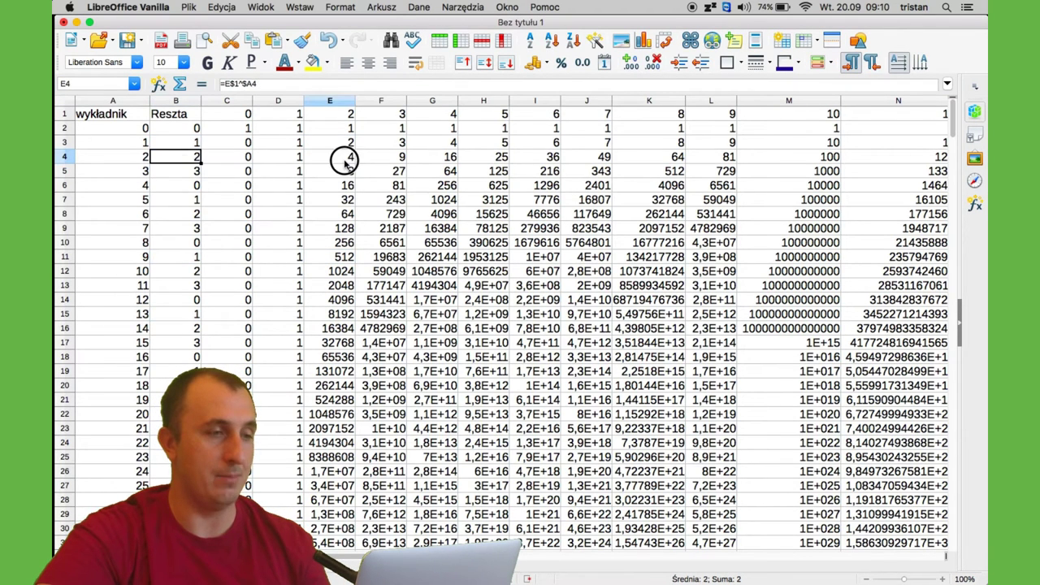
left_click(192, 171)
left_click(351, 173)
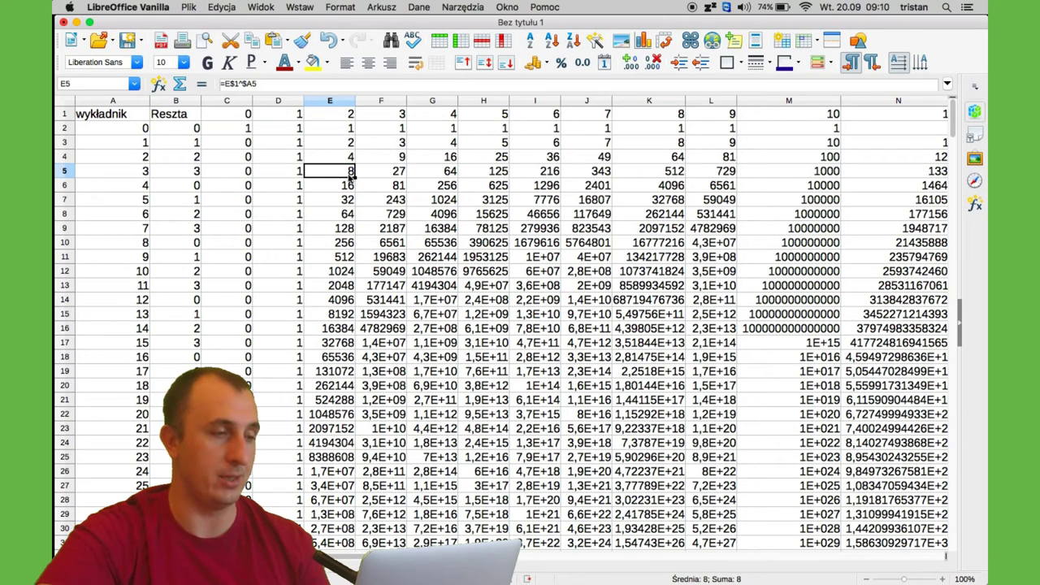
left_click(197, 273)
left_click(336, 272)
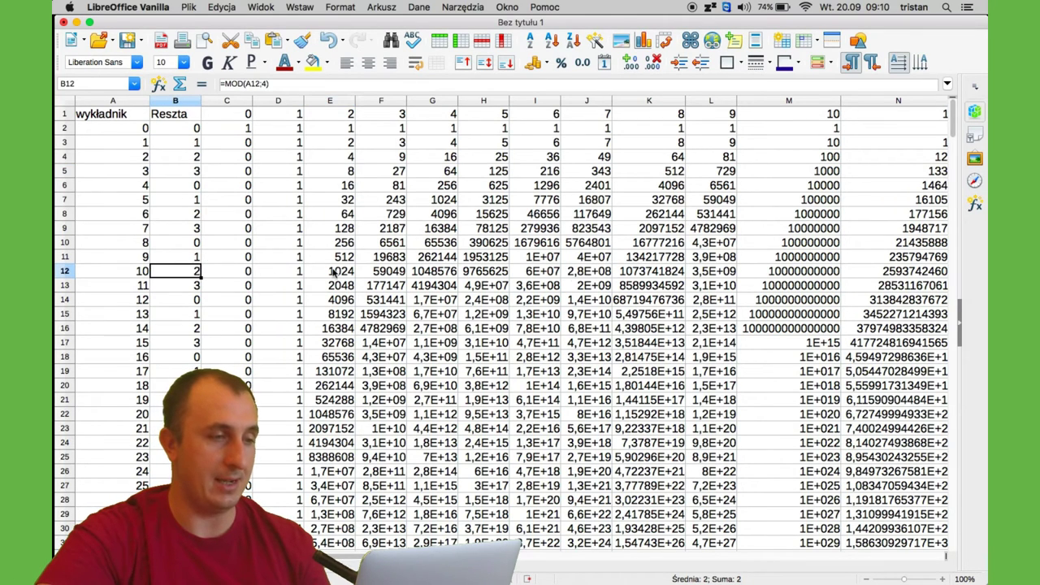
left_click(199, 286)
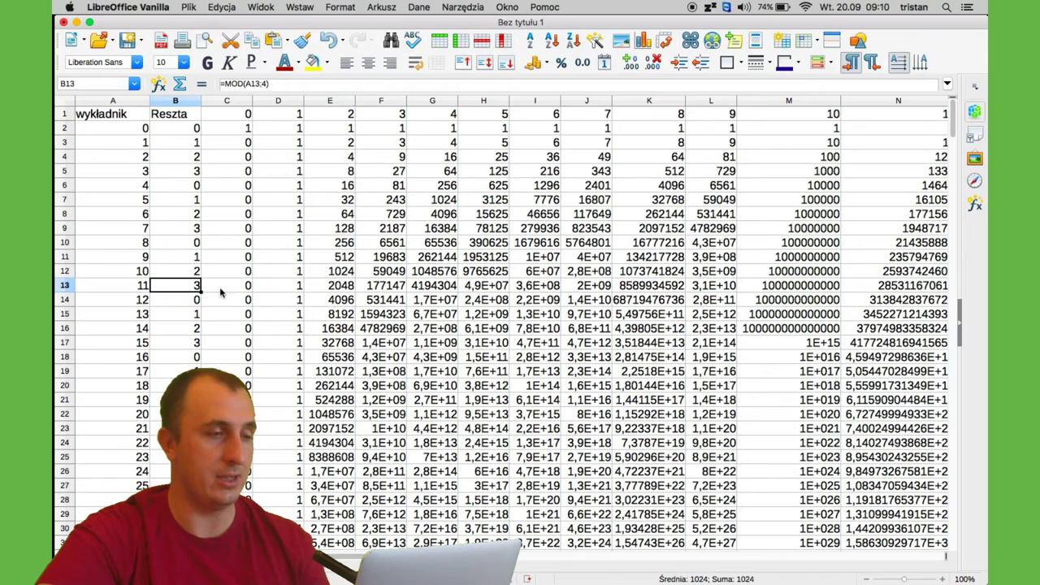
left_click(351, 286)
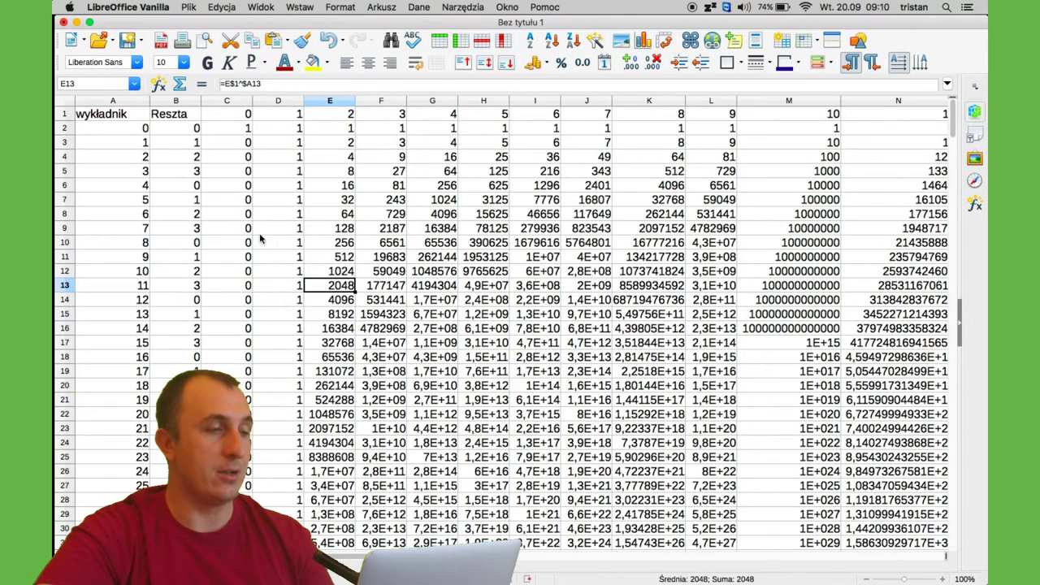
left_click(197, 243)
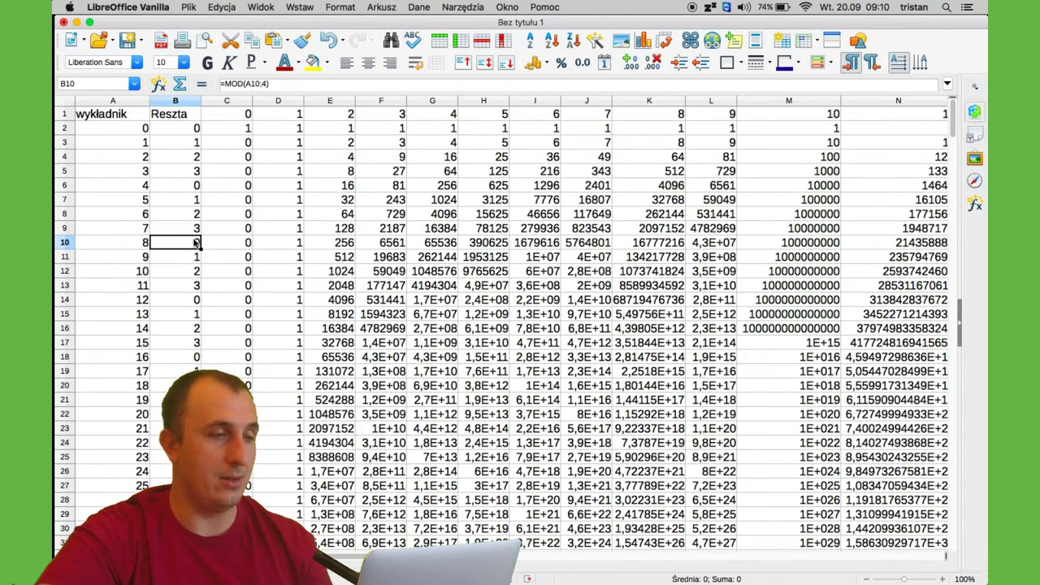
left_click(346, 244)
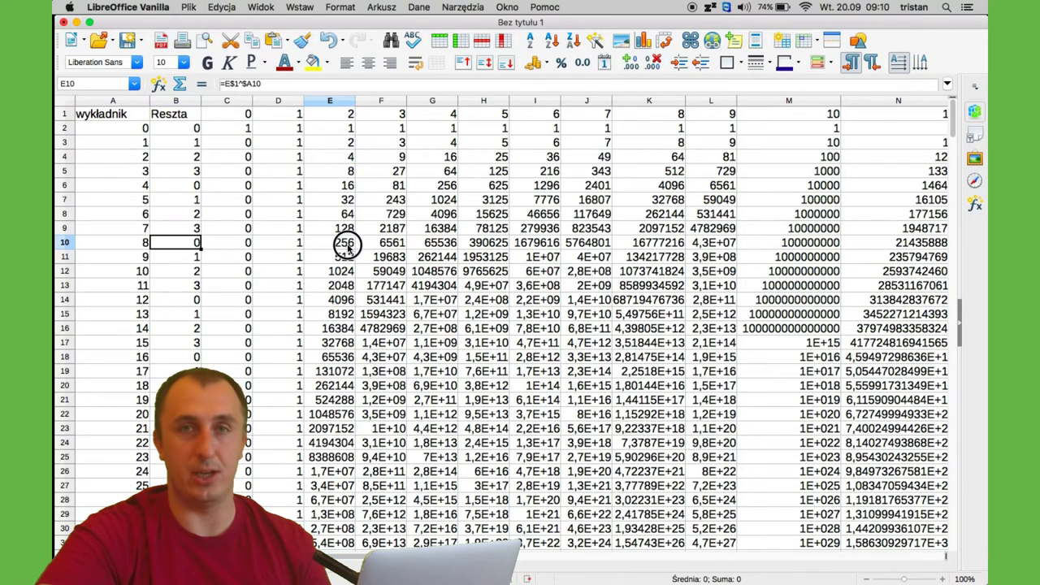
In the text document, examine the cycle on the line for 2, highlighting its first digit 2 and its last digit 6.
key("super+grave")
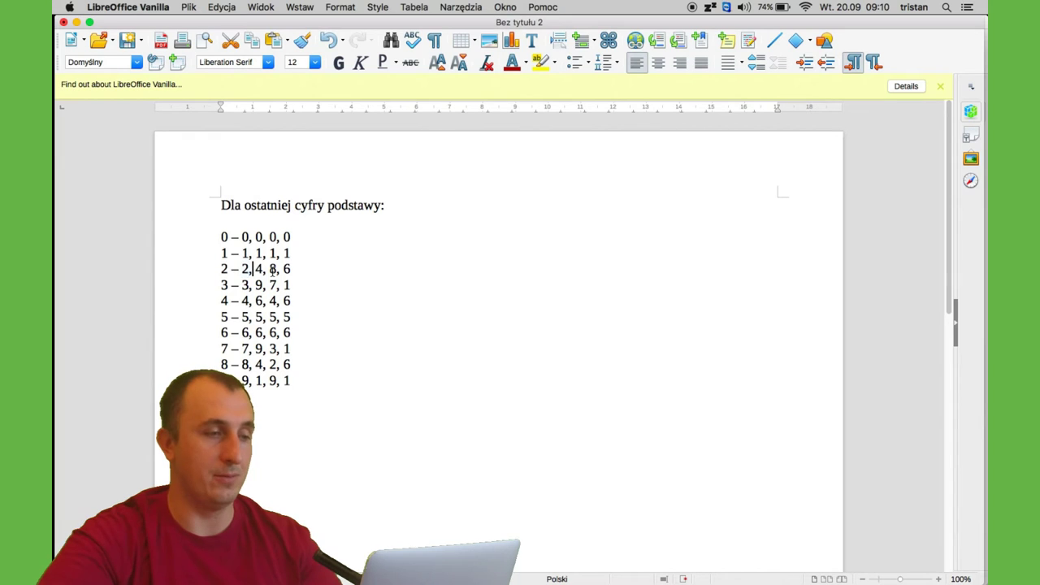
key("Left")
key("Left")
key("Up")
key("Up")
key("Down")
key("Down")
key("shift+Left")
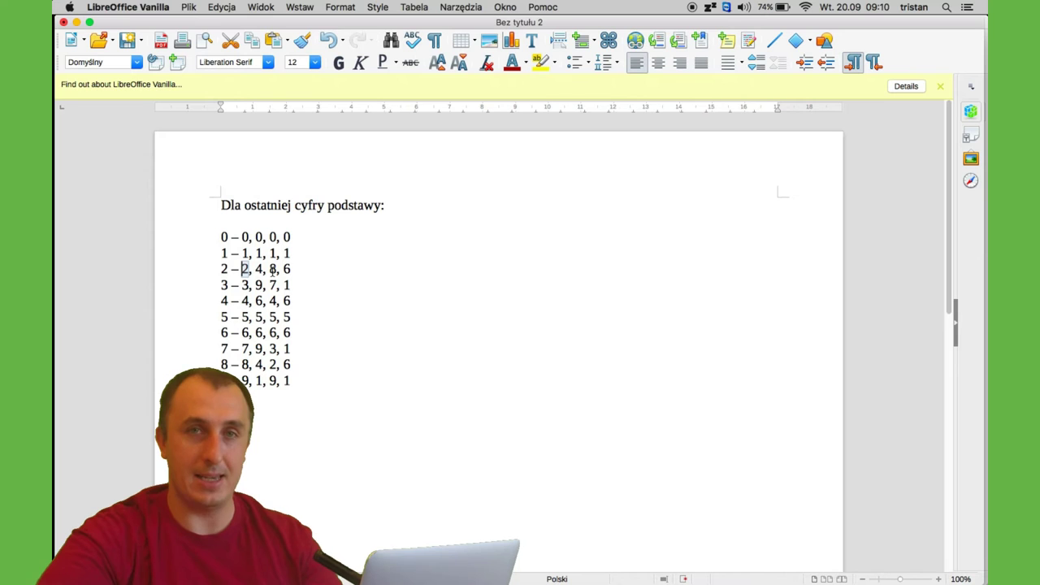
key("Right")
key("Right")
key("Right")
key("Right")
key("Right")
key("Right")
key("Right")
key("Right")
key("Right")
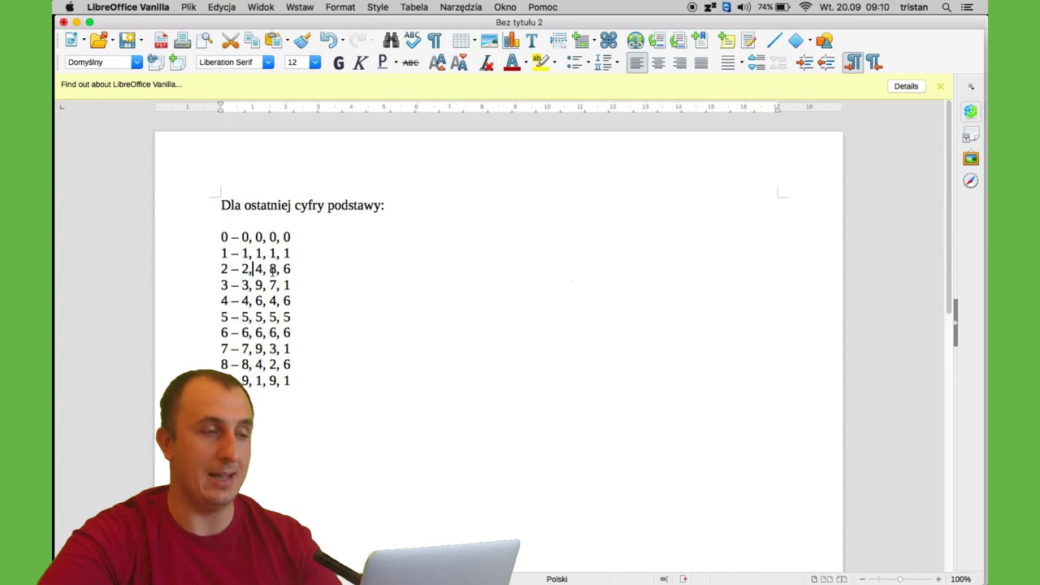
key("shift+Right")
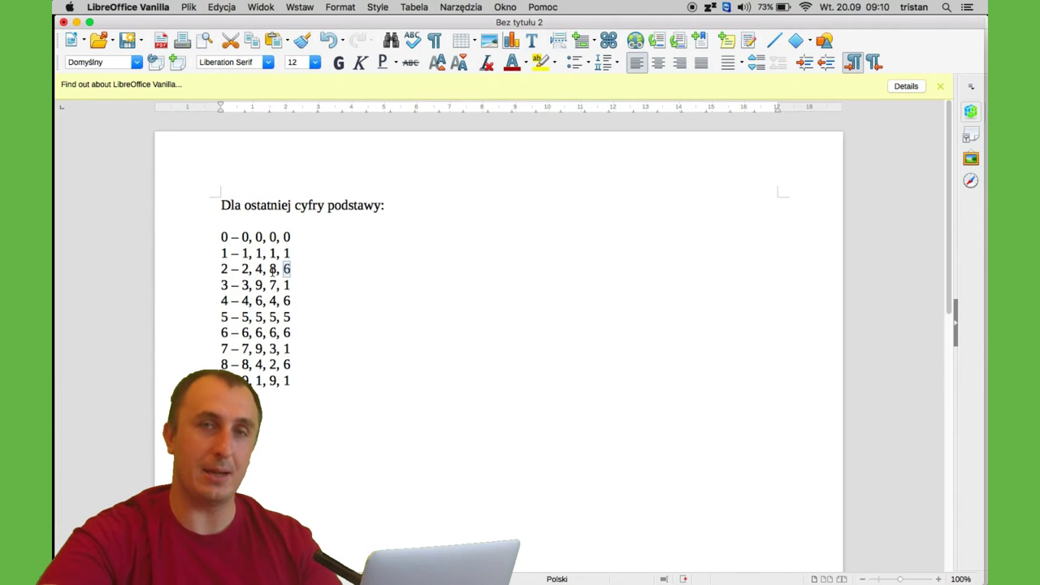
Insert a 6 followed by a comma at the start of the cycle on the line for 2.
key("Left")
key("Left")
key("Left")
key("Left")
key("Left")
key("Left")
key("Left")
key("Left")
key("Left")
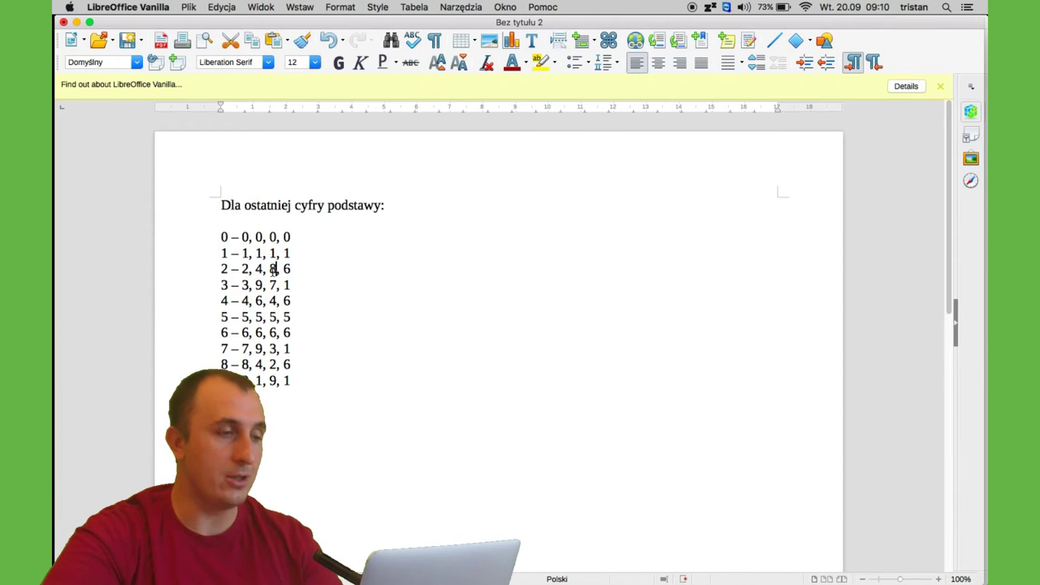
type("6,")
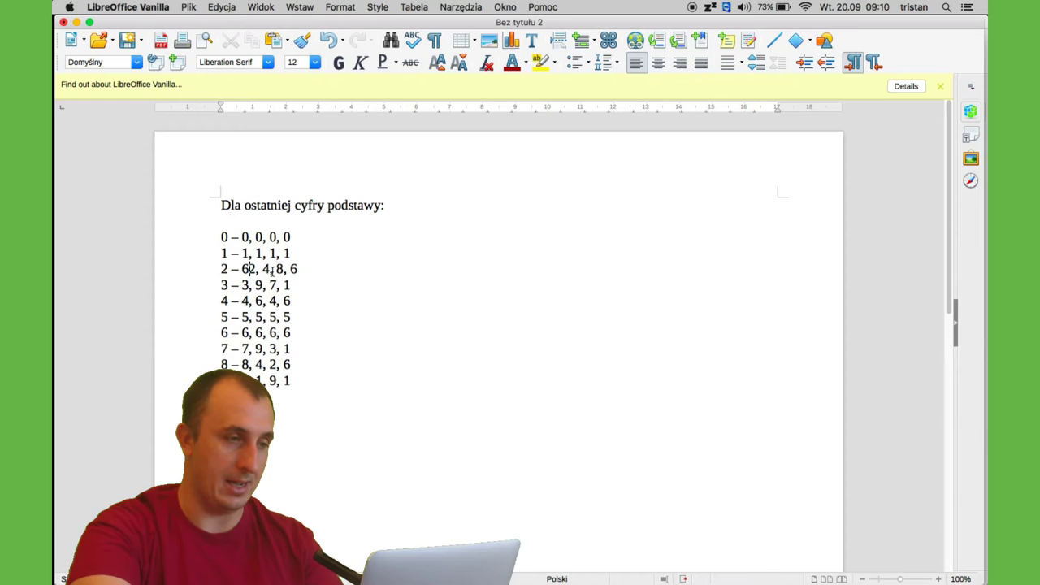
Delete the trailing 6 and its comma from the line for 2, leaving the cycle 6, 2, 4, 8.
key("Right")
key("Right")
key("Right")
key("Right")
key("Right")
key("Right")
key("Right")
key("Right")
key("Right")
key("Right")
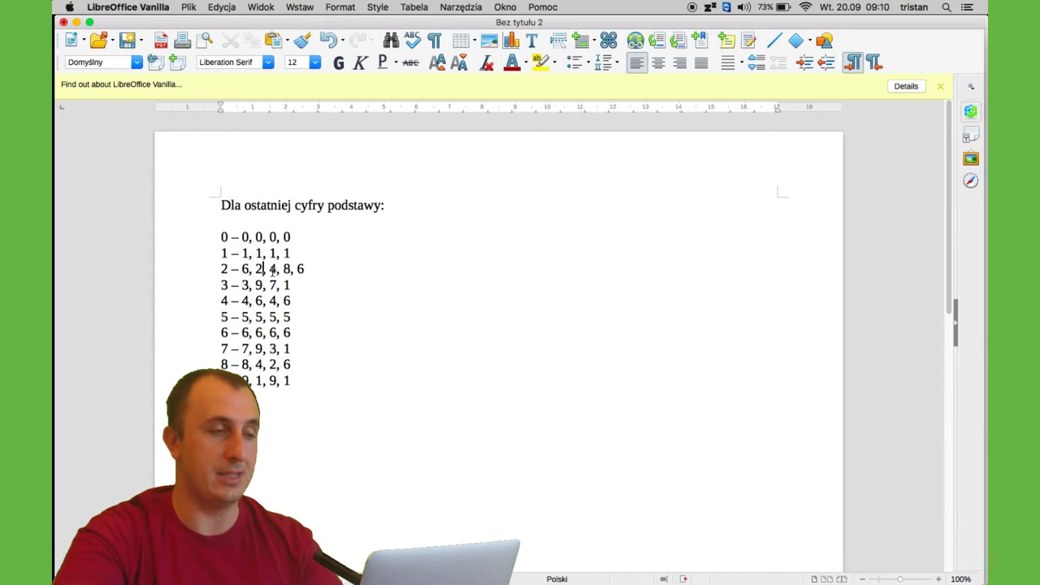
key("BackSpace")
key("BackSpace")
key("BackSpace")
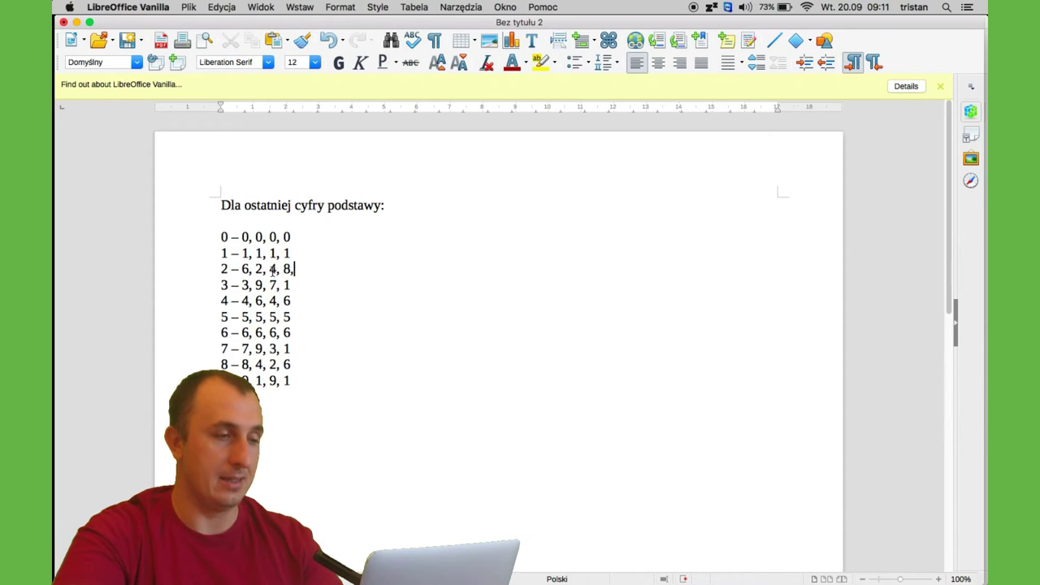
Move the final 1 to the front of the cycle on the line for 3, making it 1, 3, 9, 7.
key("Down")
key("BackSpace")
key("BackSpace")
key("BackSpace")
key("Left")
key("Left")
key("Left")
key("Left")
key("Left")
key("Left")
key("Left")
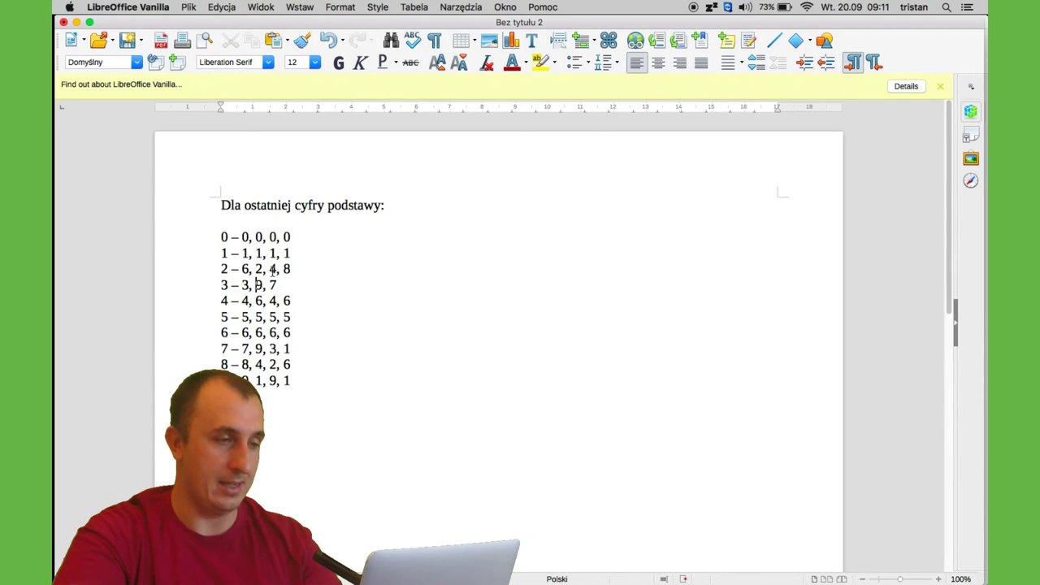
type("1,")
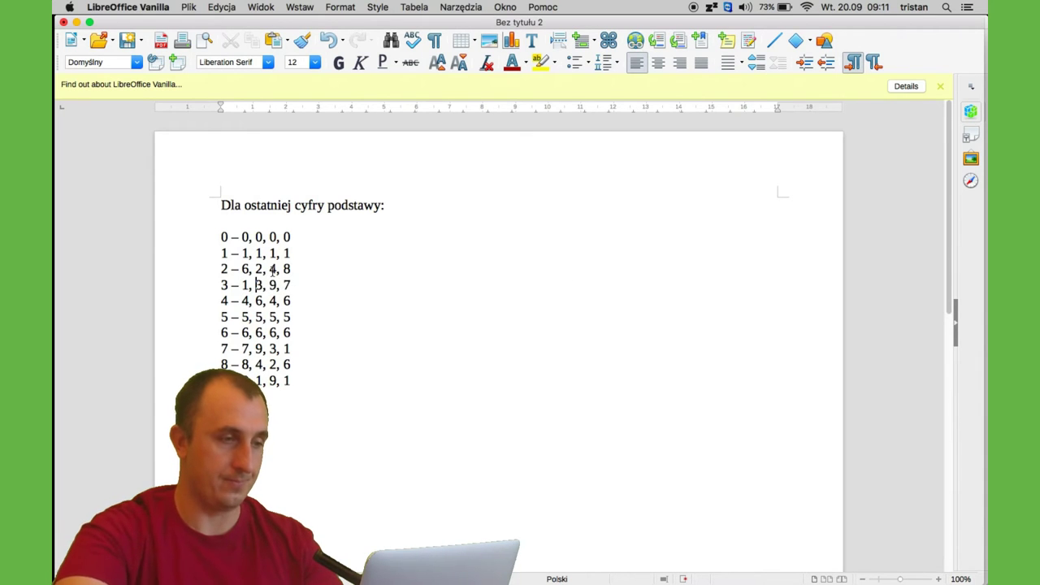
Insert a 1 followed by a comma at the start of the cycle on the line for 7.
key("Left")
key("Left")
key("Left")
key("Down")
key("Down")
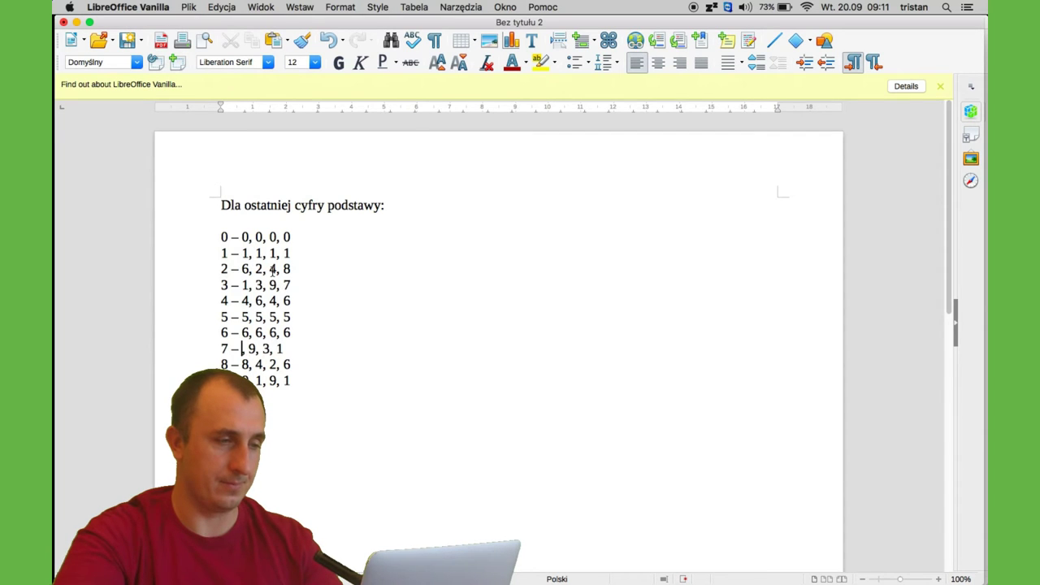
type("1,")
Delete the trailing 1 and its comma from the line for 7, leaving the cycle 1, 7, 9, 3.
key("Right")
key("Right")
key("Right")
key("Right")
key("Right")
key("Right")
key("Right")
key("Right")
key("Right")
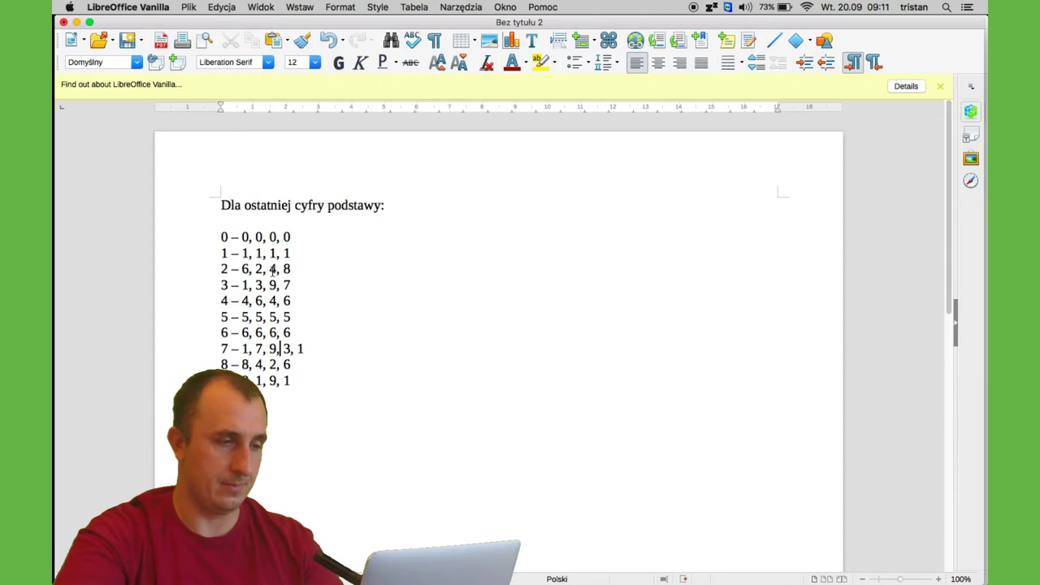
key("BackSpace")
key("BackSpace")
key("BackSpace")
Move the final 6 to the front of the cycle on the line for 8, making it 6, 8, 4, 2.
key("Down")
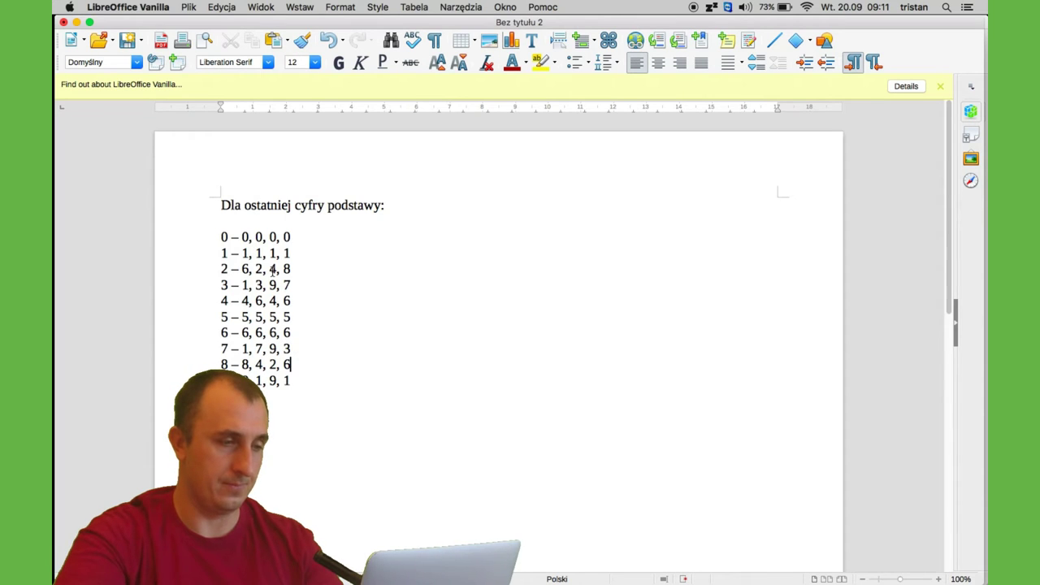
type("6")
key("Right")
key("Right")
key("Right")
key("Right")
key("Right")
key("Right")
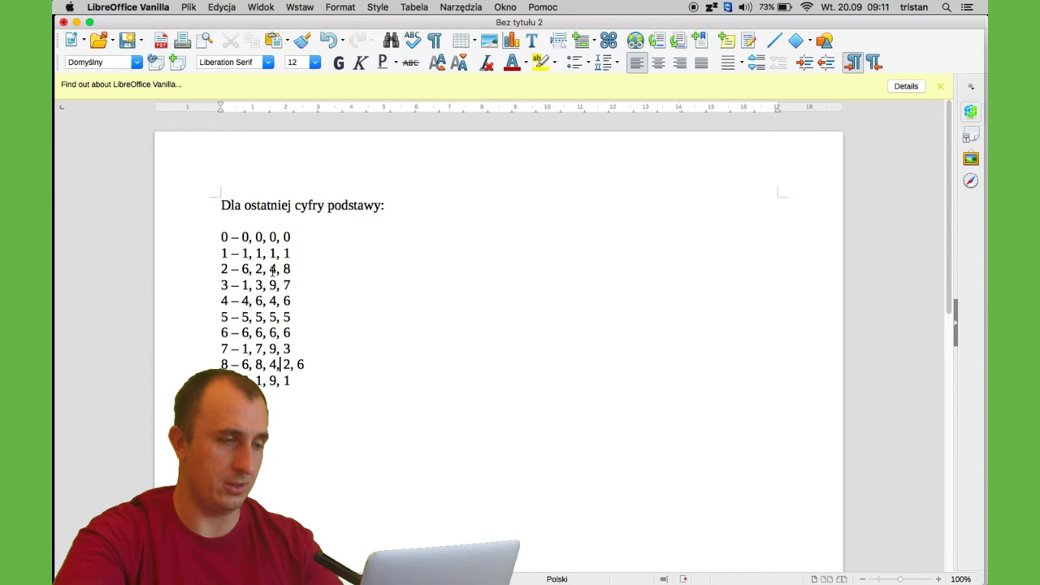
key("shift+Left")
key("shift+Left")
key("shift+Left")
key("BackSpace")
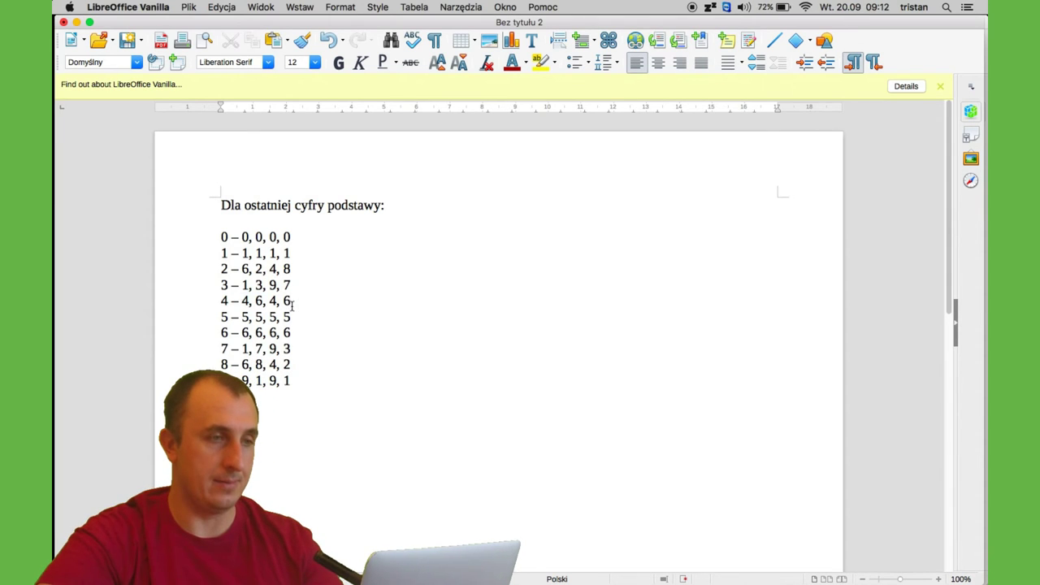
left_click(291, 302)
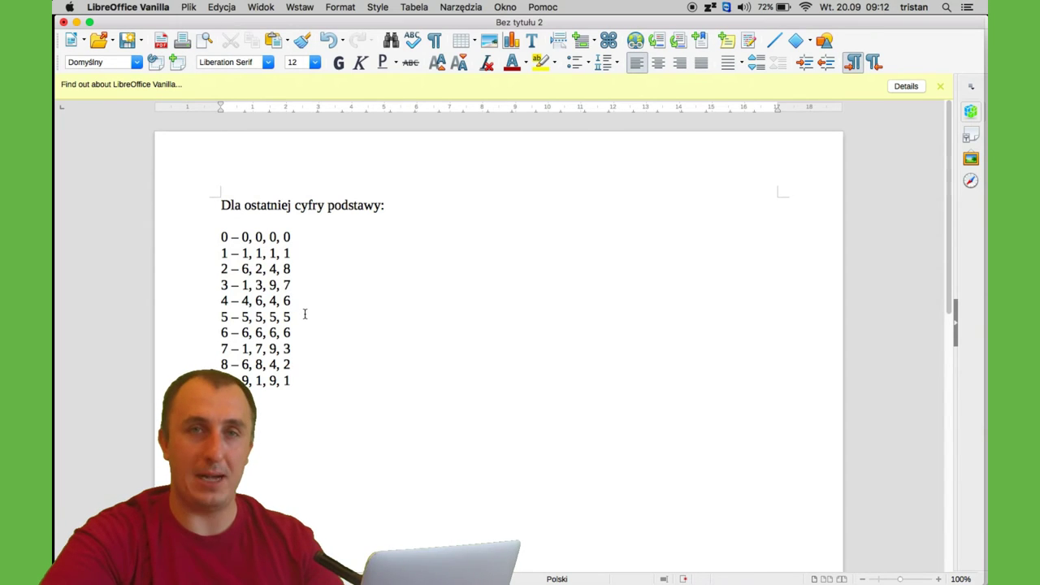